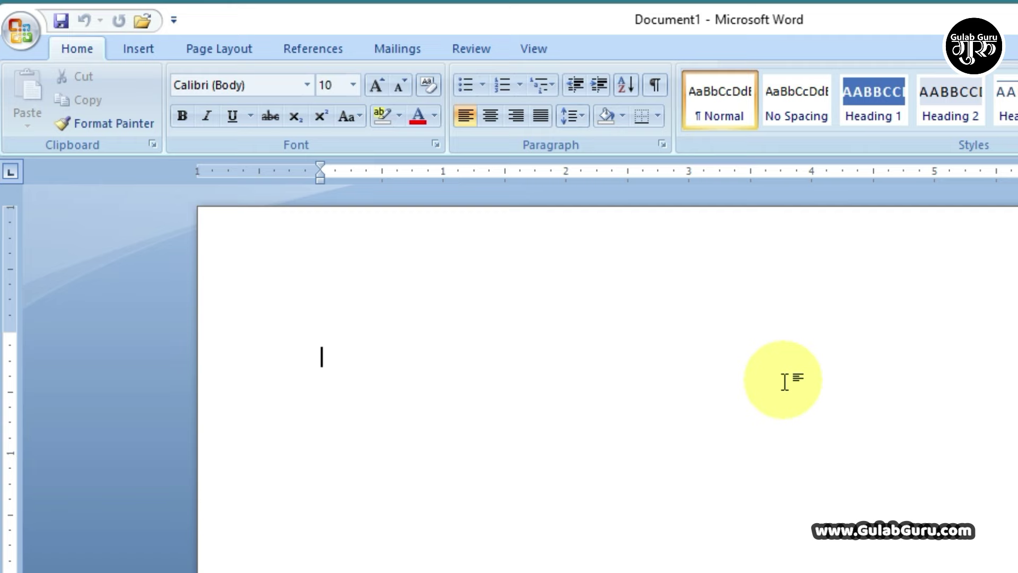
- Set the font to Kruti Dev 010 at 16 pt and type 'हेलो दोस्तो आपका स्वागत है'
click(307, 85)
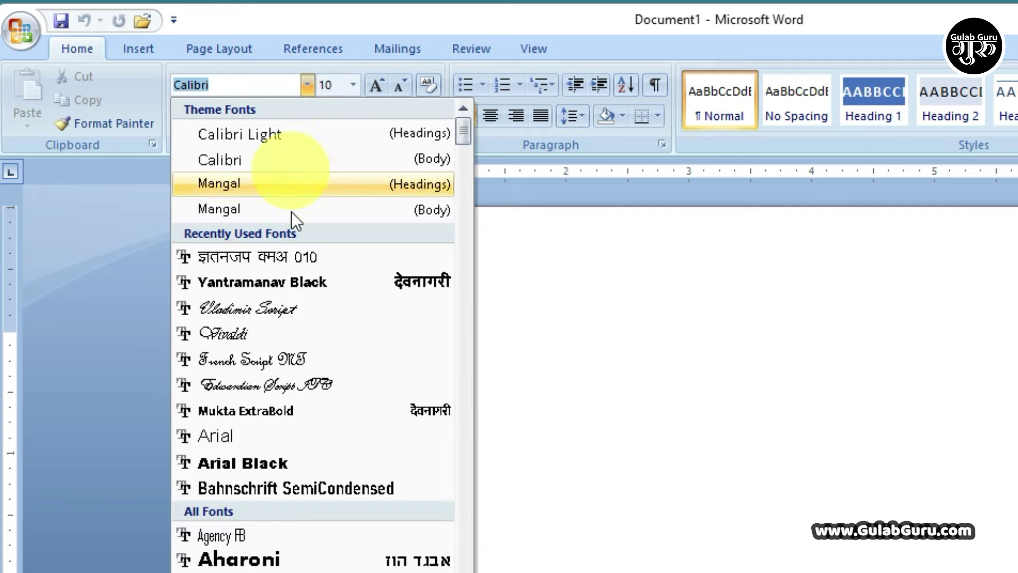
click(271, 259)
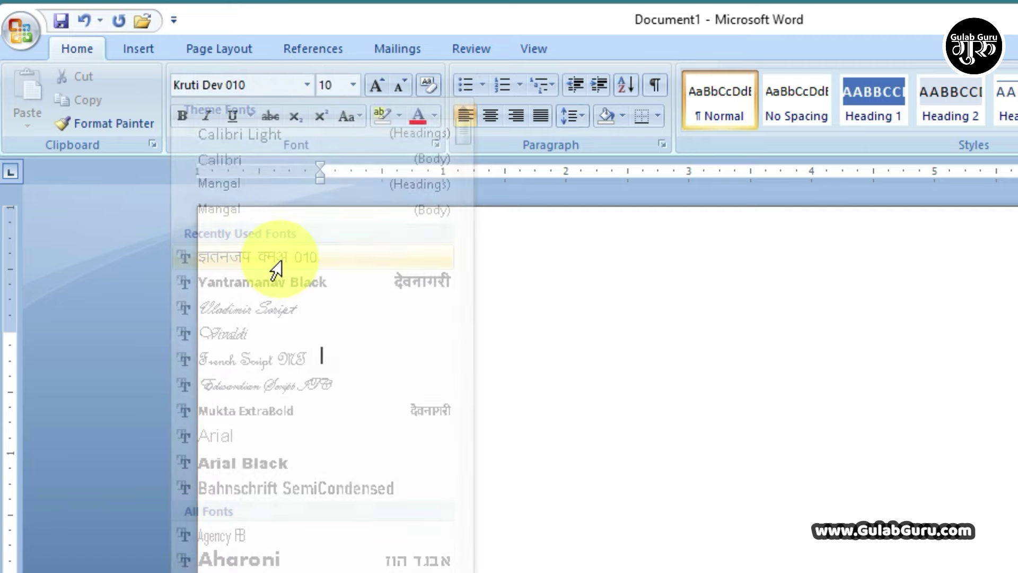
click(354, 84)
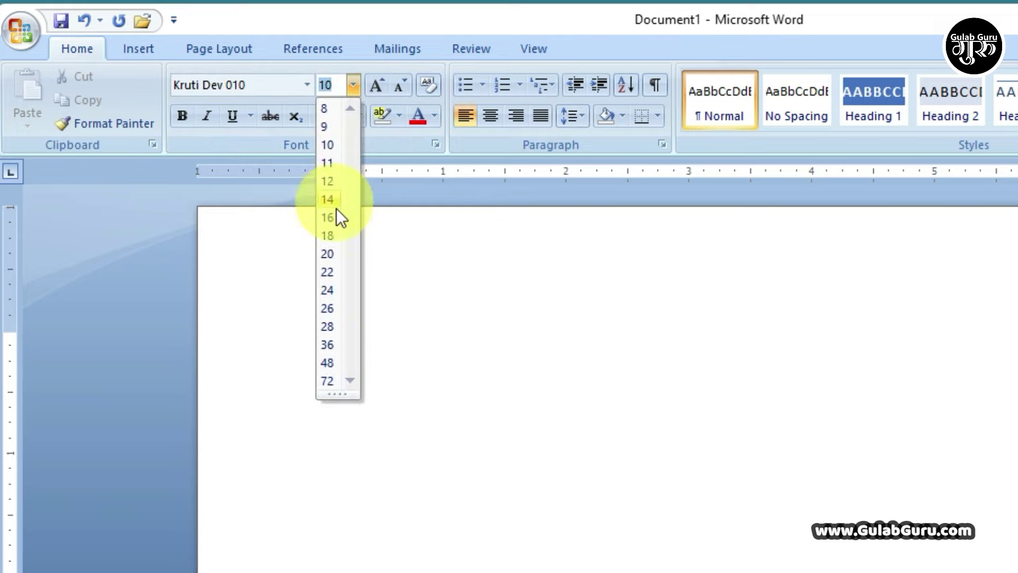
click(330, 220)
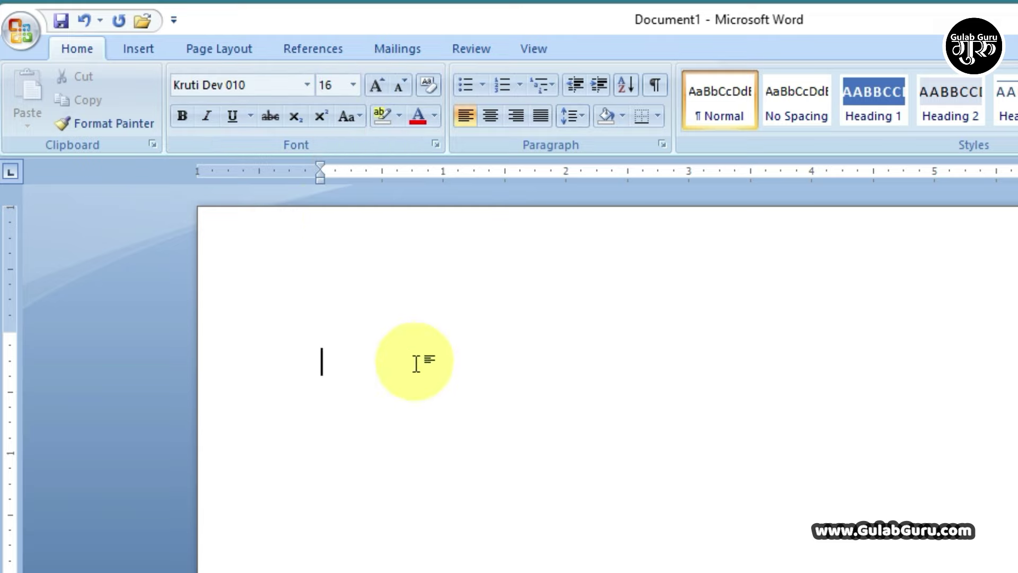
text(yks nksLrks vkidk Lokxr gS)
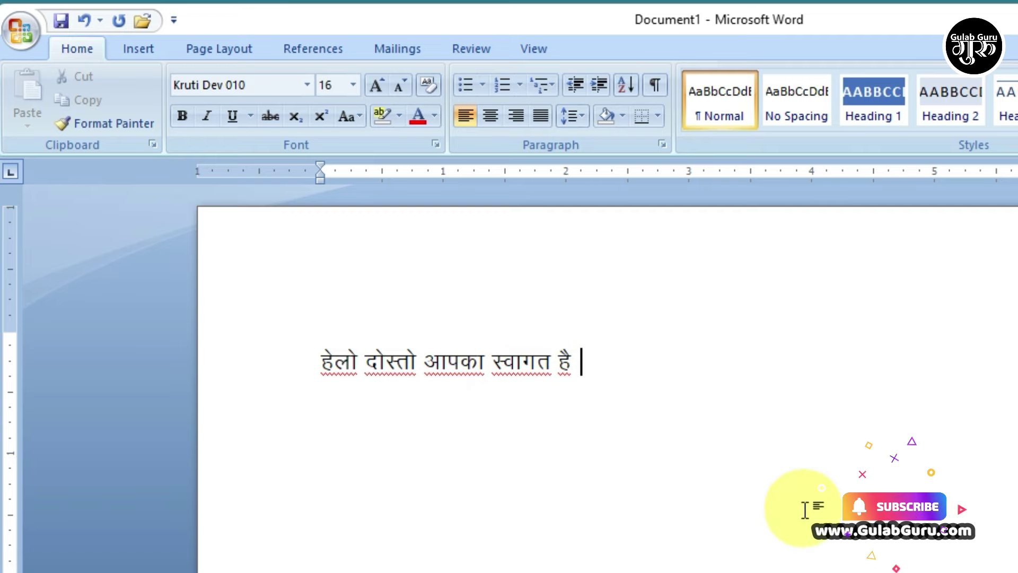
- Switch to Calibri at 14 pt and begin typing the English channel name
click(308, 86)
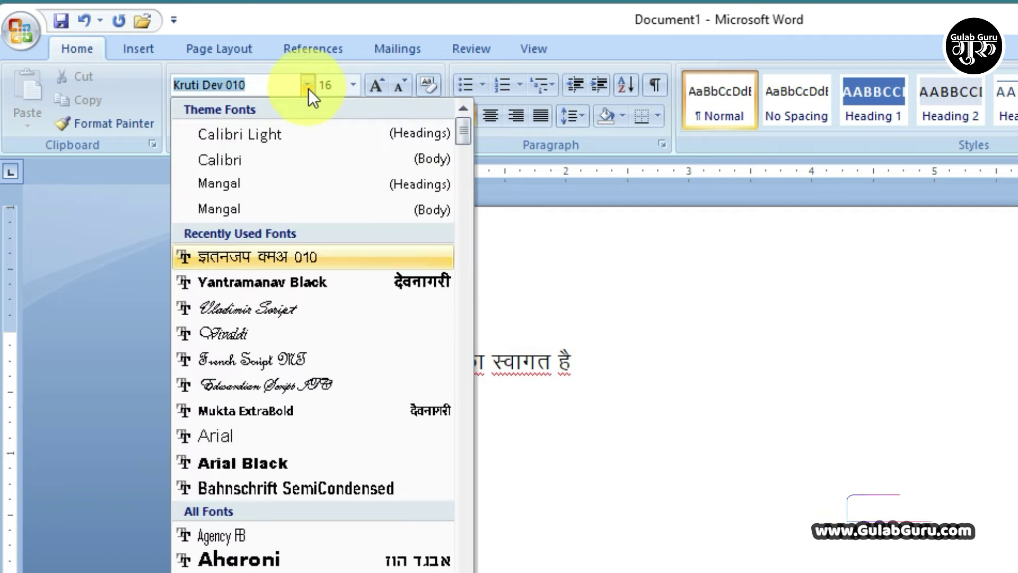
click(267, 167)
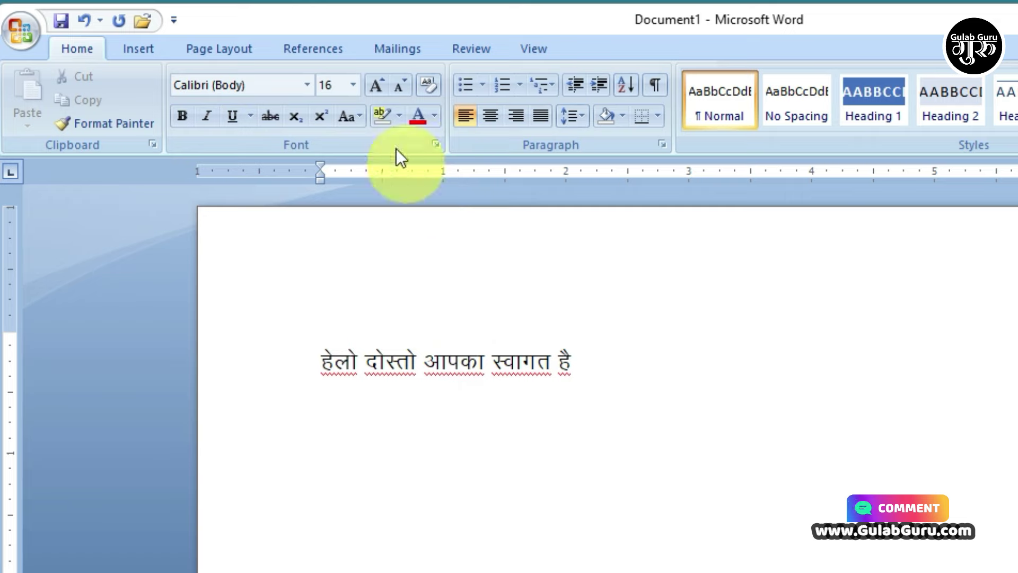
click(353, 85)
click(329, 200)
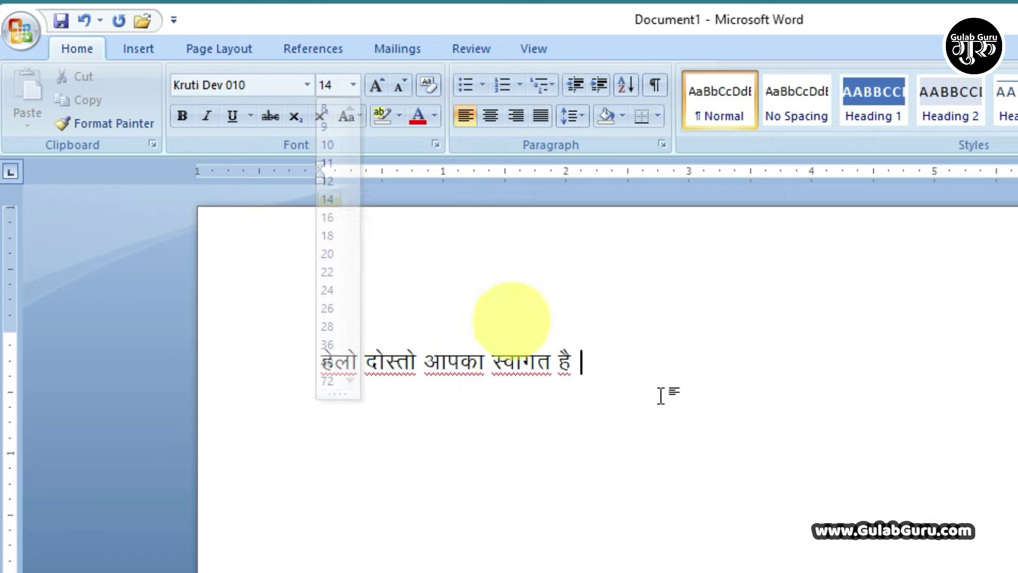
text(Gulab Guru)
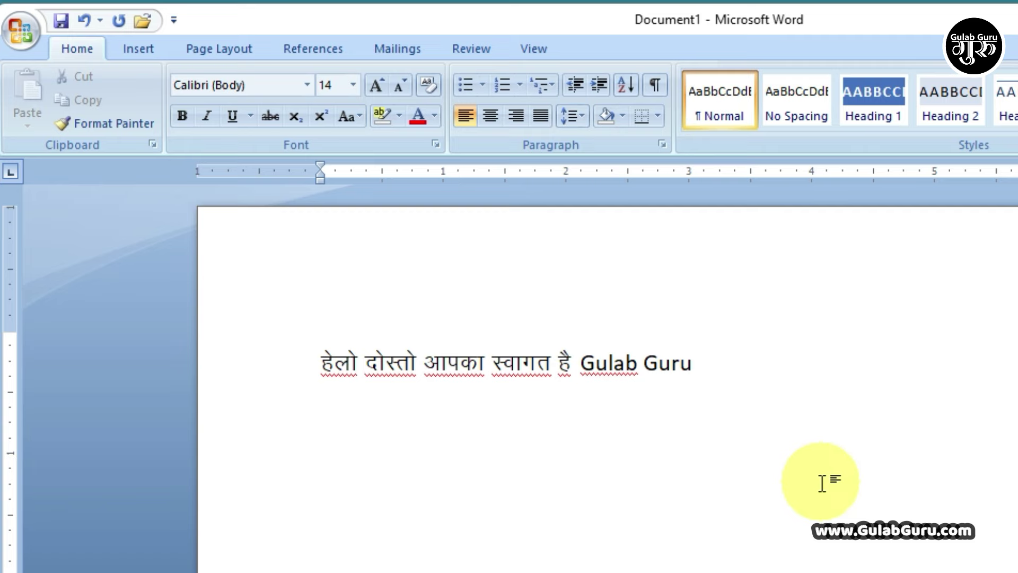
- Switch back to Kruti Dev 010, enlarge to 16 pt and type 'स्मार्ट क्लास में'
click(306, 84)
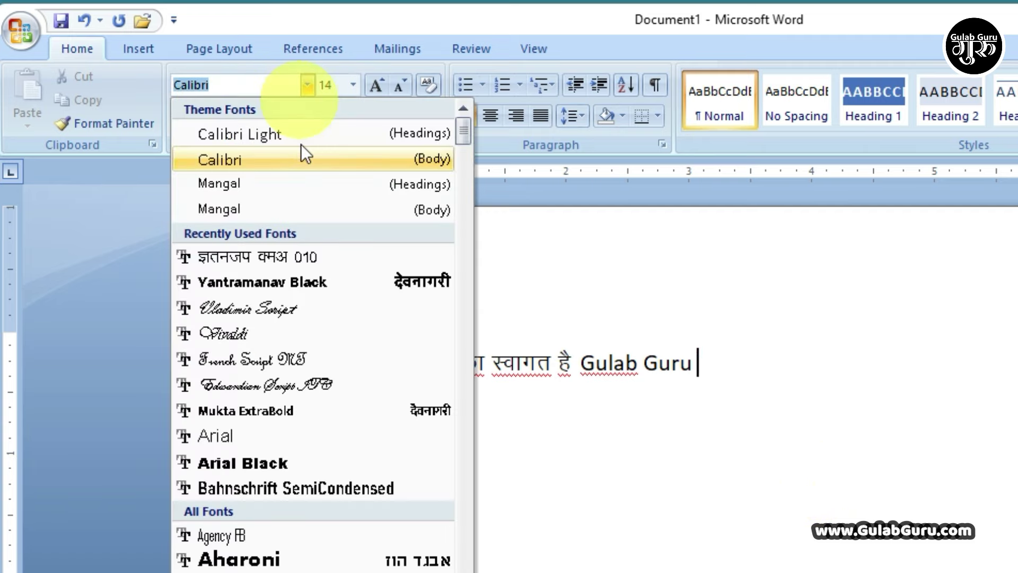
click(301, 257)
key(ctrl+shift+period)
text(ekVZ)
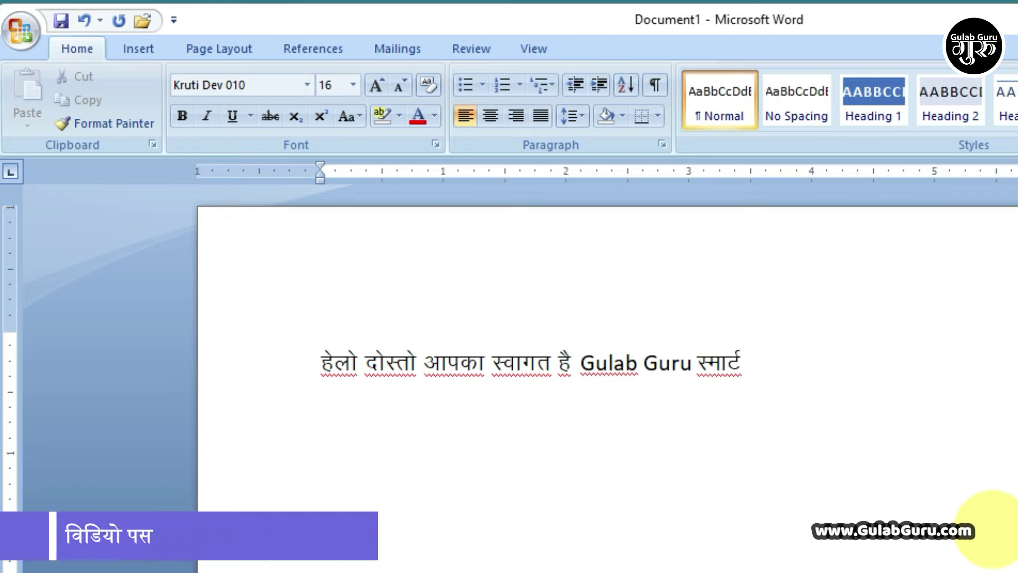
text( Dy)
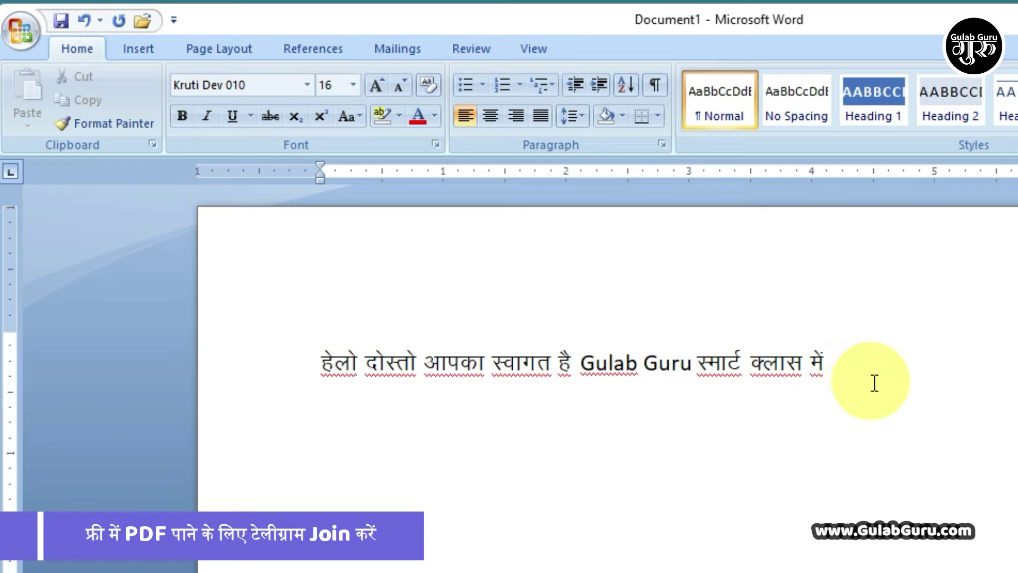
- Change to Calibri and shrink the size to 14 pt for 'Smart Class'
click(307, 87)
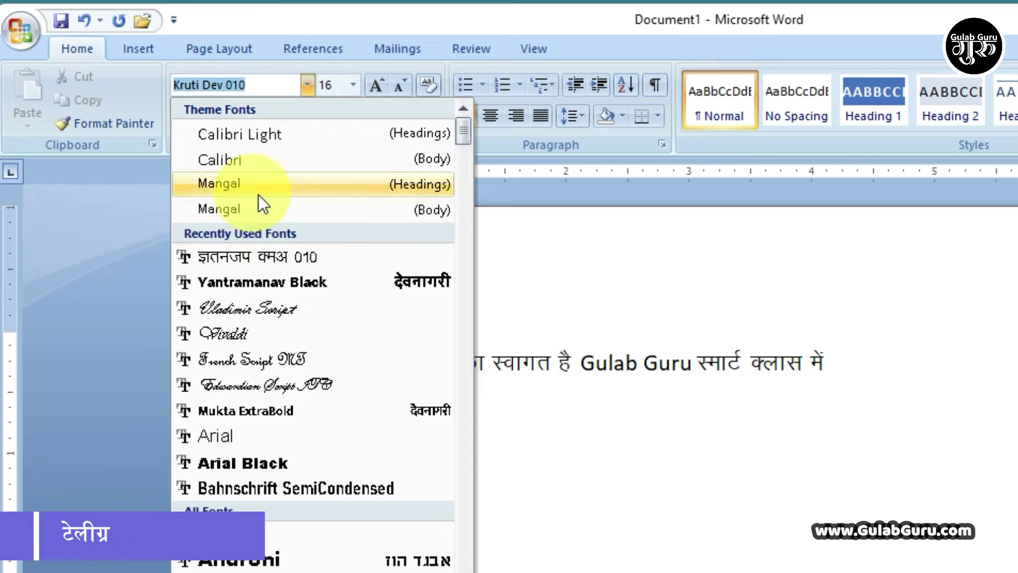
click(227, 158)
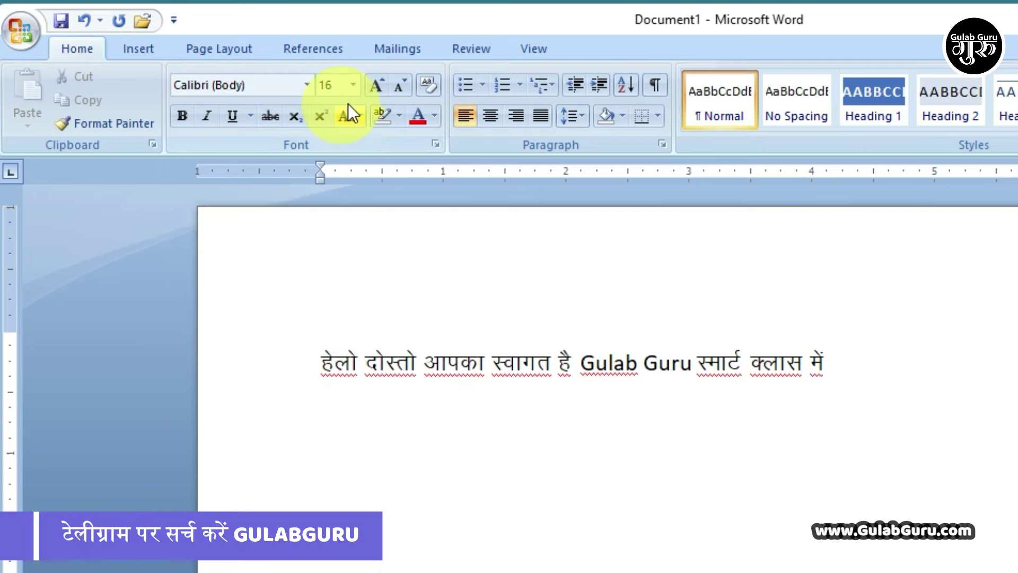
click(403, 88)
text(Smart Class)
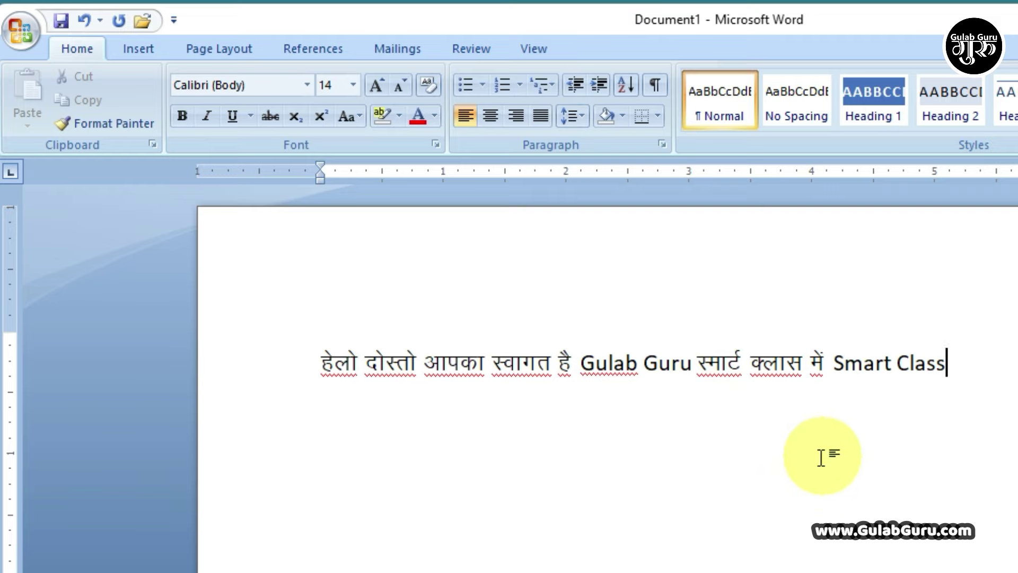
click(309, 86)
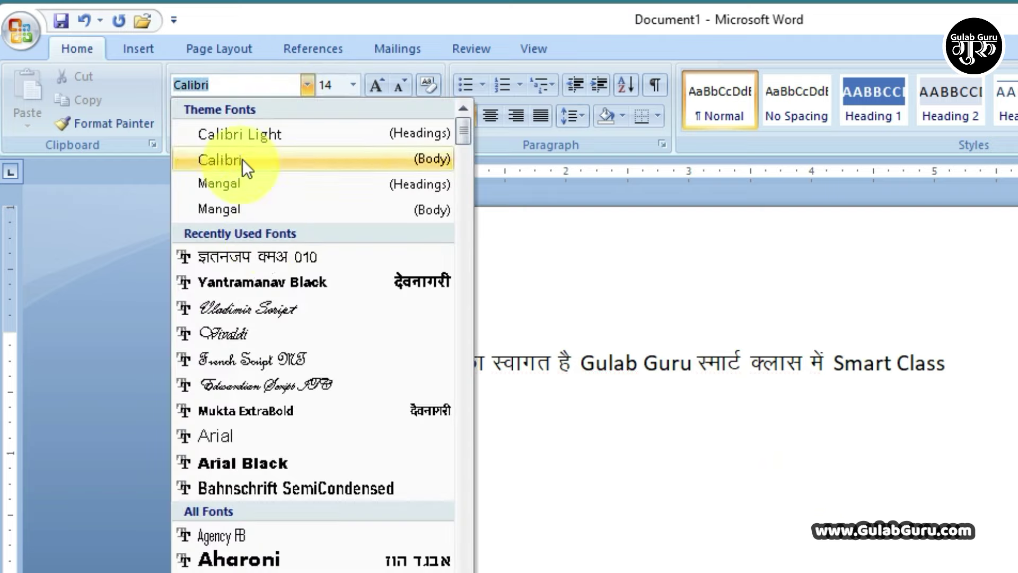
click(742, 464)
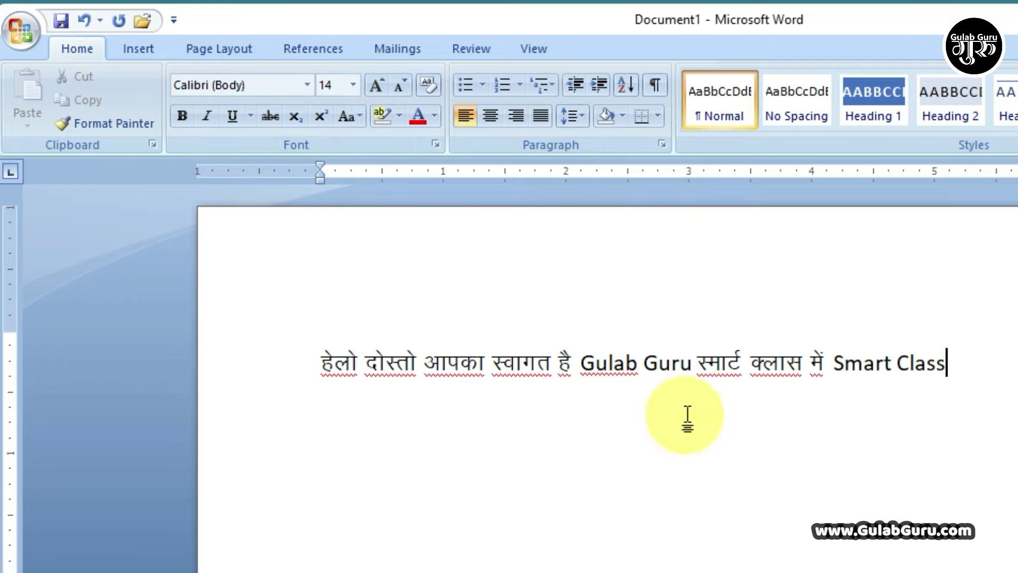
- Select the entire mixed Hindi-English line and delete it, leaving a blank page
mouse_move(320, 366)
mouse_down()
mouse_move(909, 374)
mouse_move(915, 364)
mouse_up()
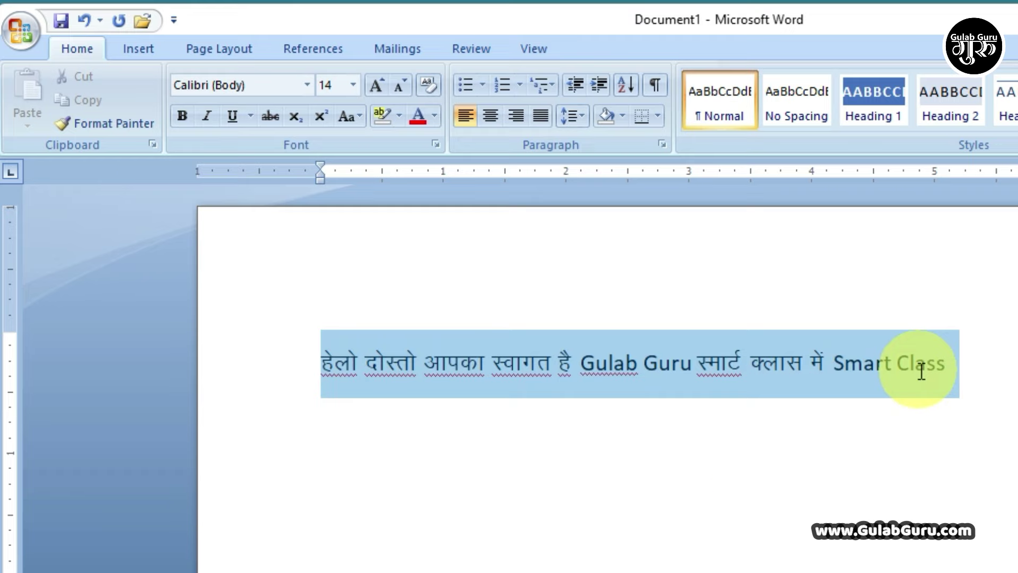
click(950, 377)
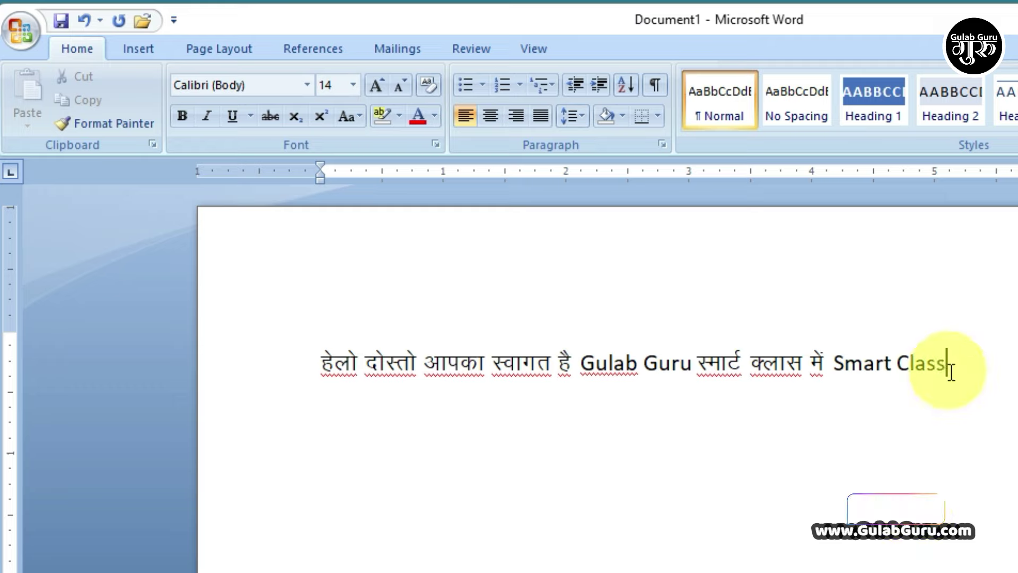
drag(949, 365, 320, 366)
key(Delete)
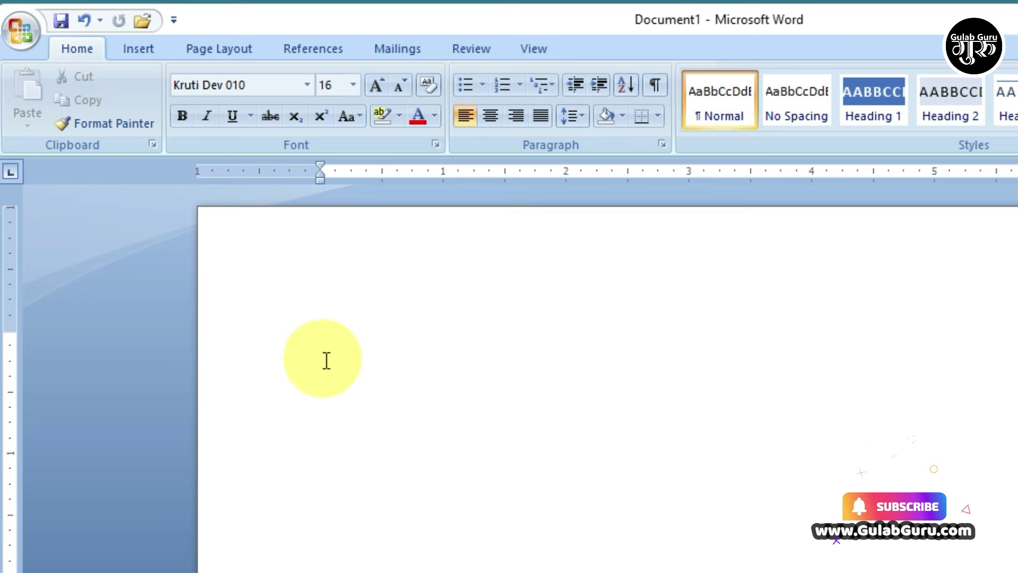
click(19, 35)
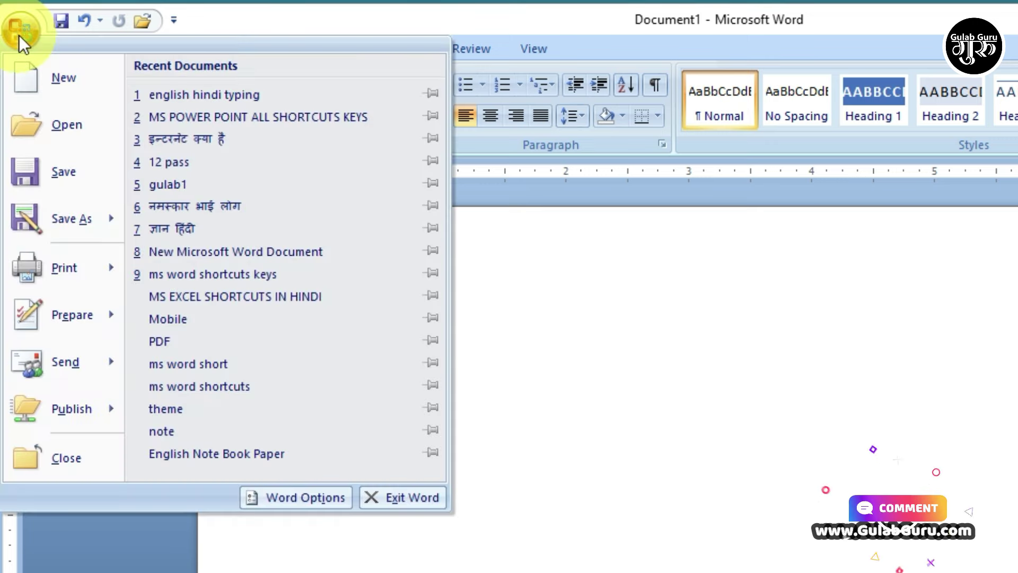
- Enable 'Show Developer tab in the Ribbon' in Word Options and confirm with OK
click(303, 498)
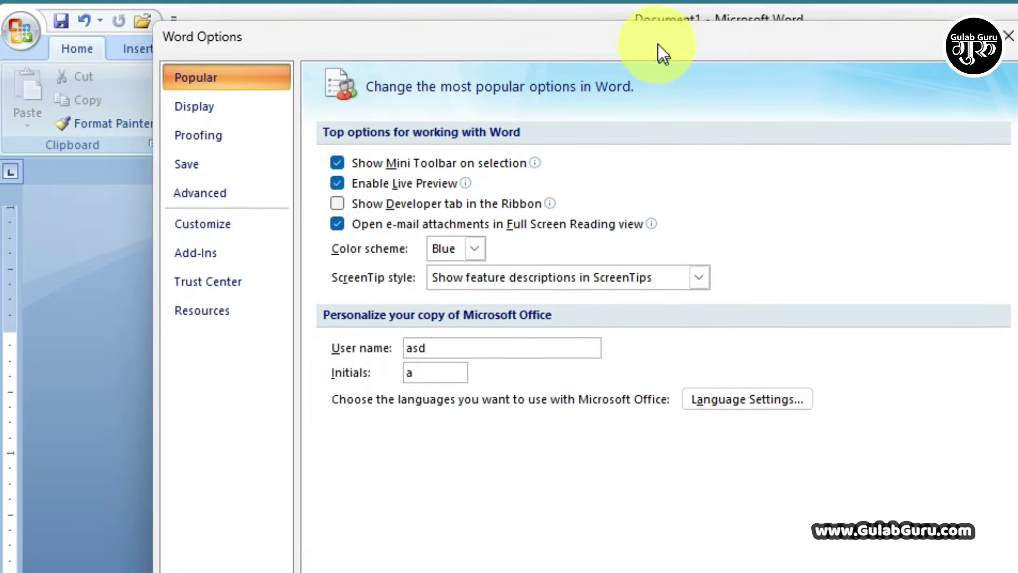
click(337, 202)
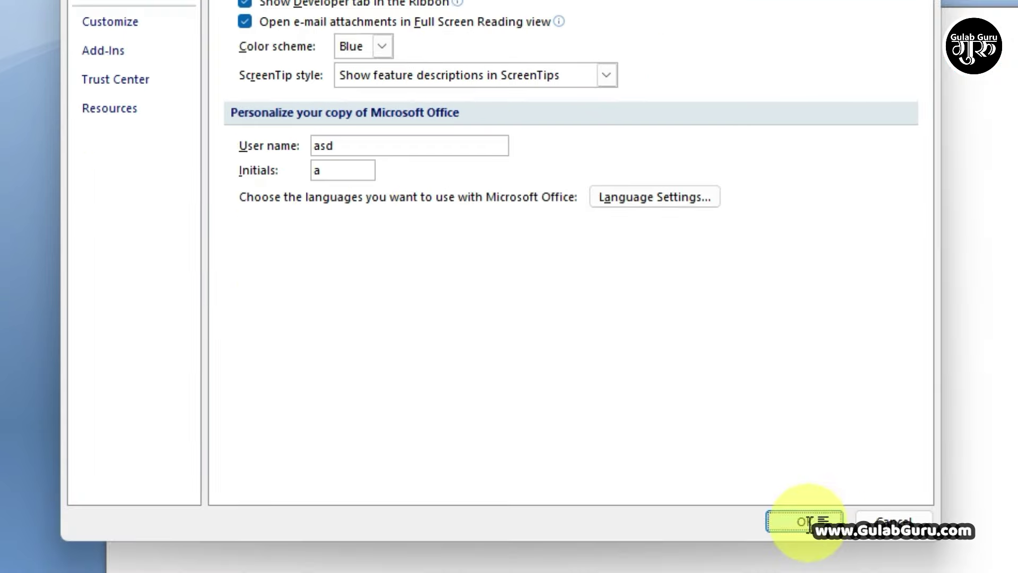
click(808, 523)
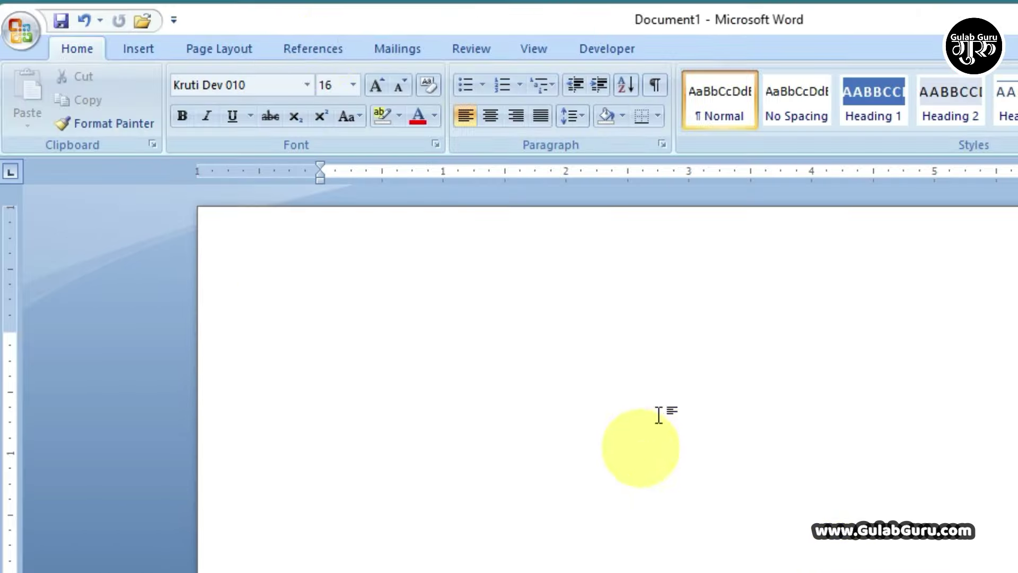
- Start recording a new macro named Macro1, stored in All Documents (Normal.dotm)
click(614, 49)
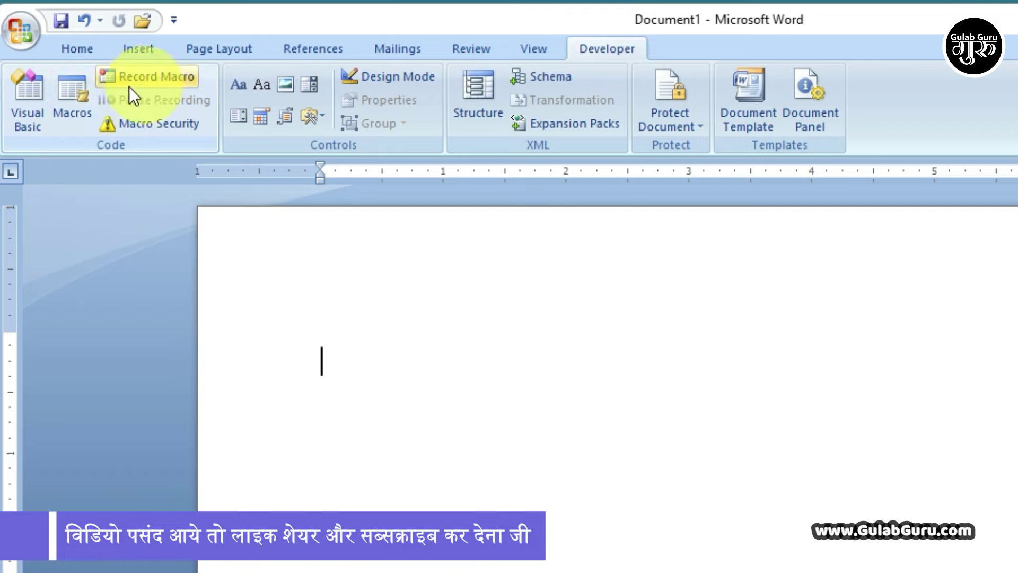
click(157, 80)
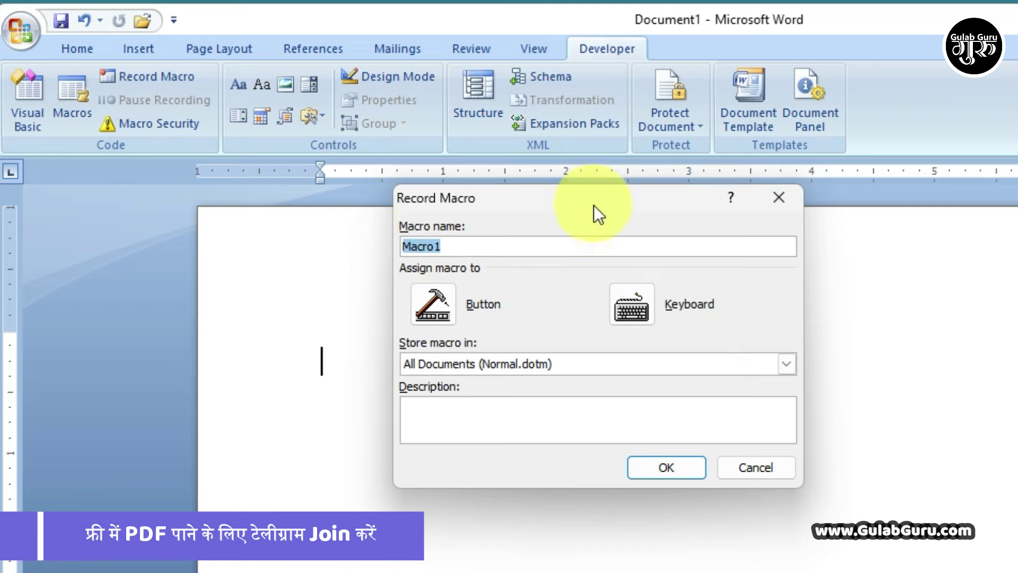
drag(594, 204, 593, 150)
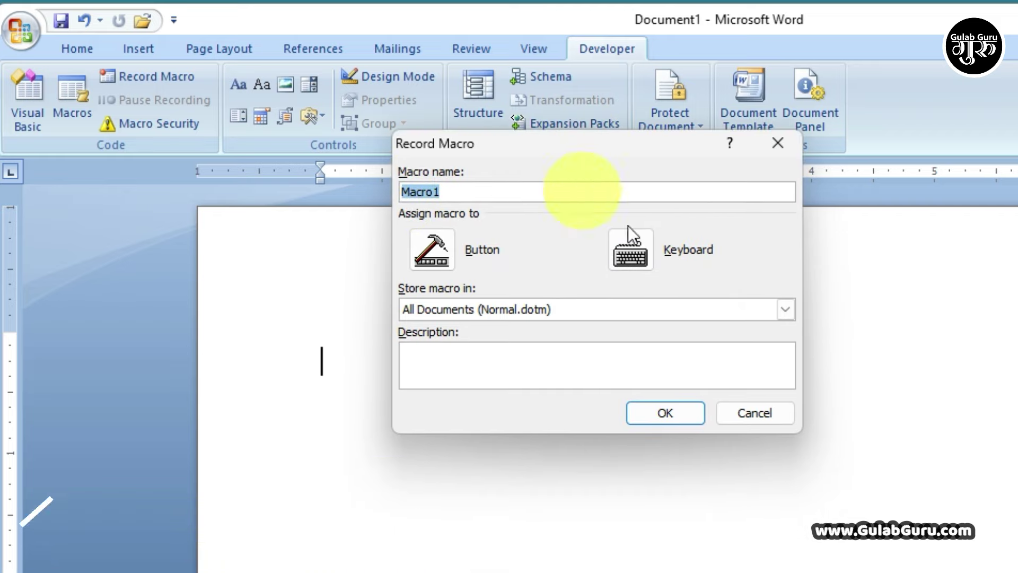
- Assign the shortcut Ctrl+Num 1 to Macro1 and begin recording
click(641, 256)
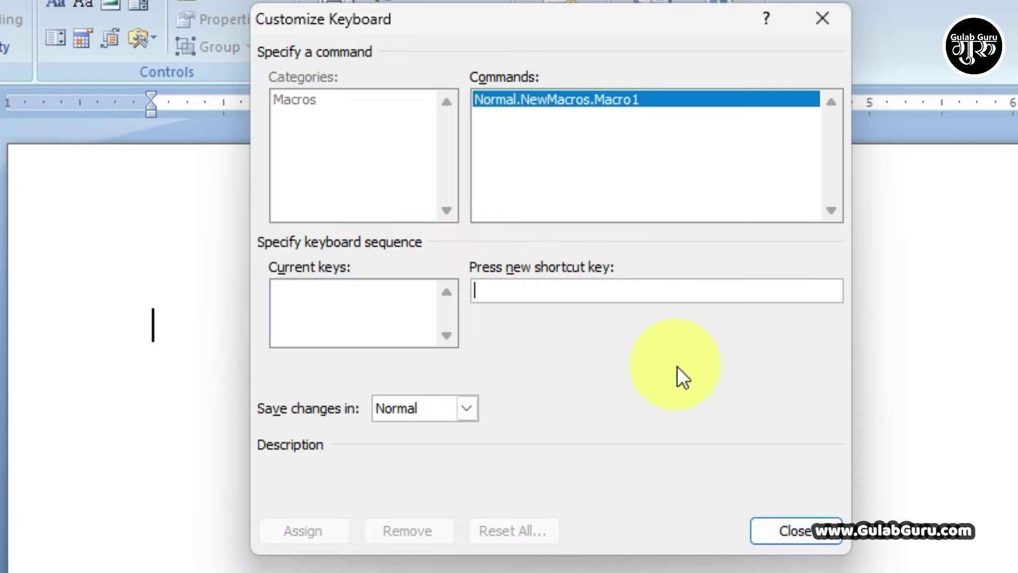
key(ctrl+KP_1)
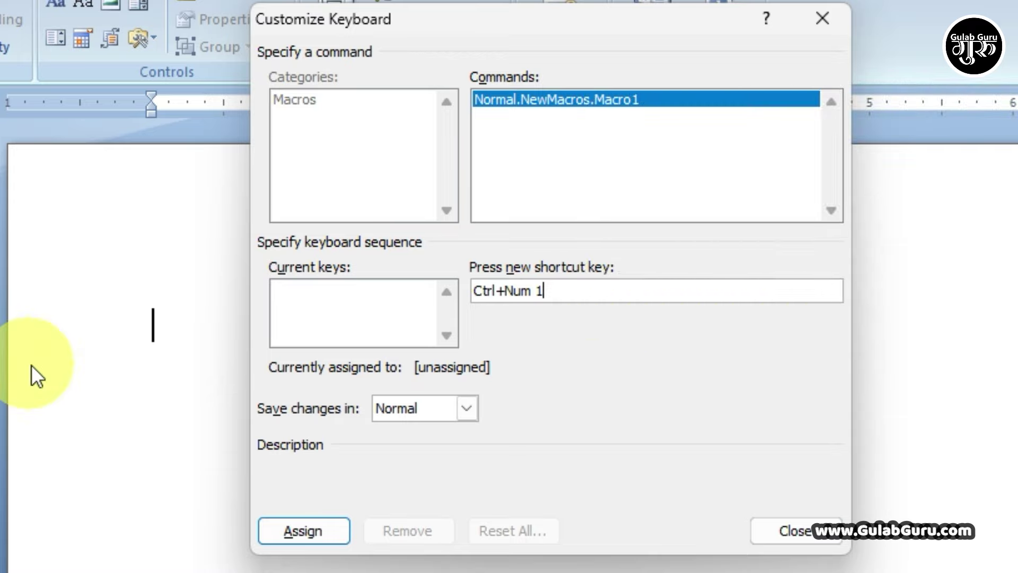
click(295, 531)
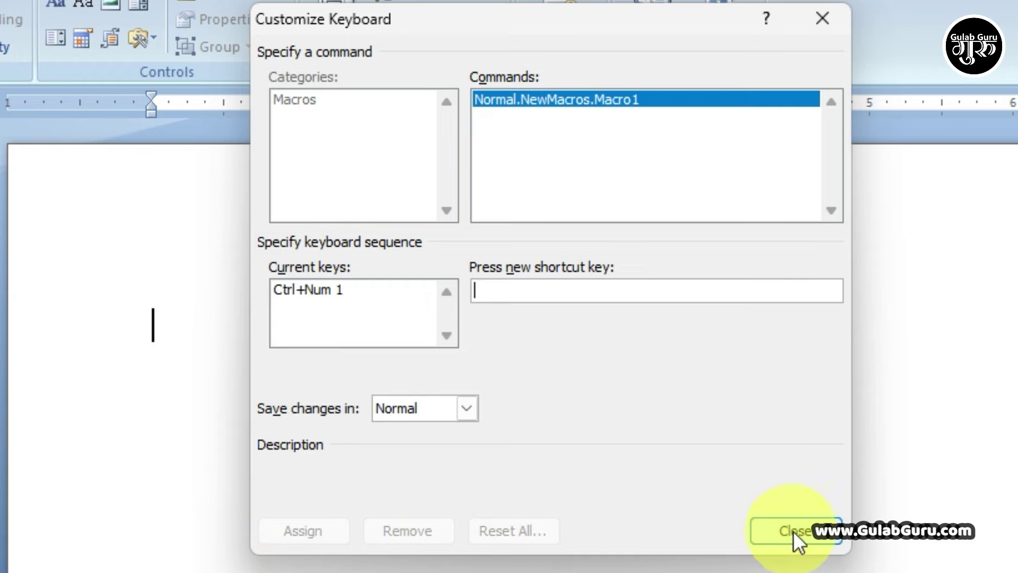
click(793, 530)
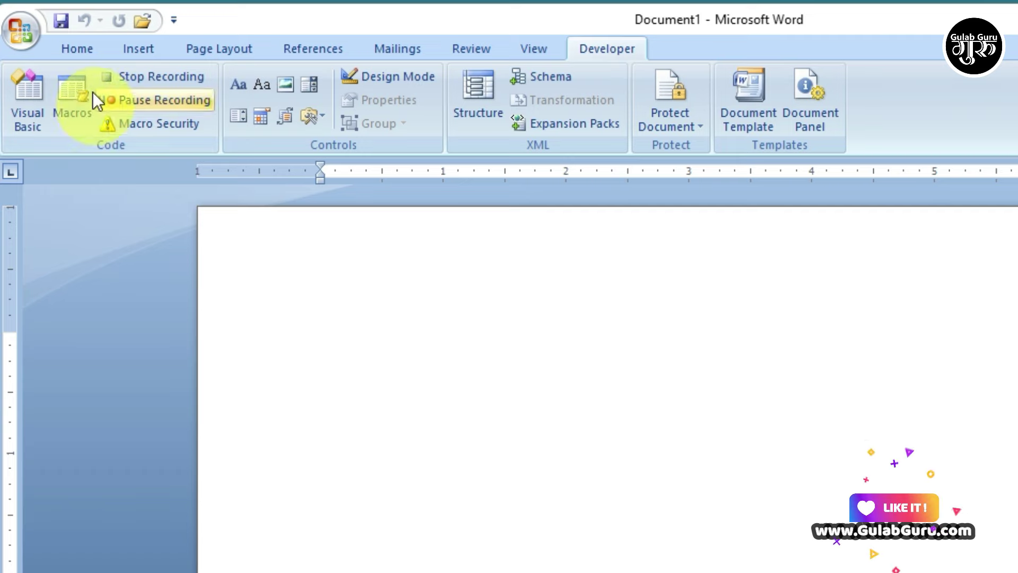
- Record Macro1 changing the font to Calibri (Body) at size 14, then stop recording
click(79, 52)
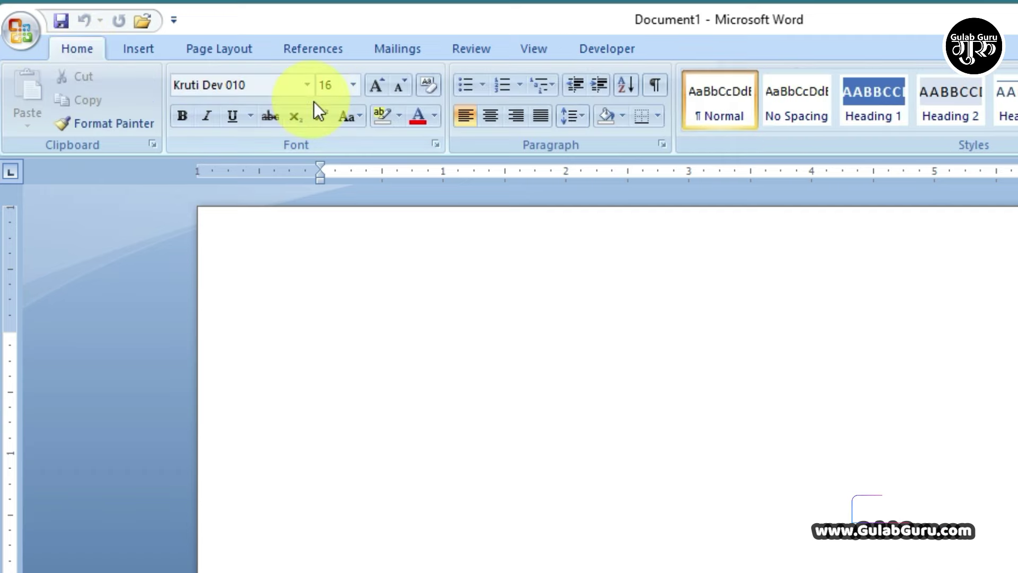
click(306, 85)
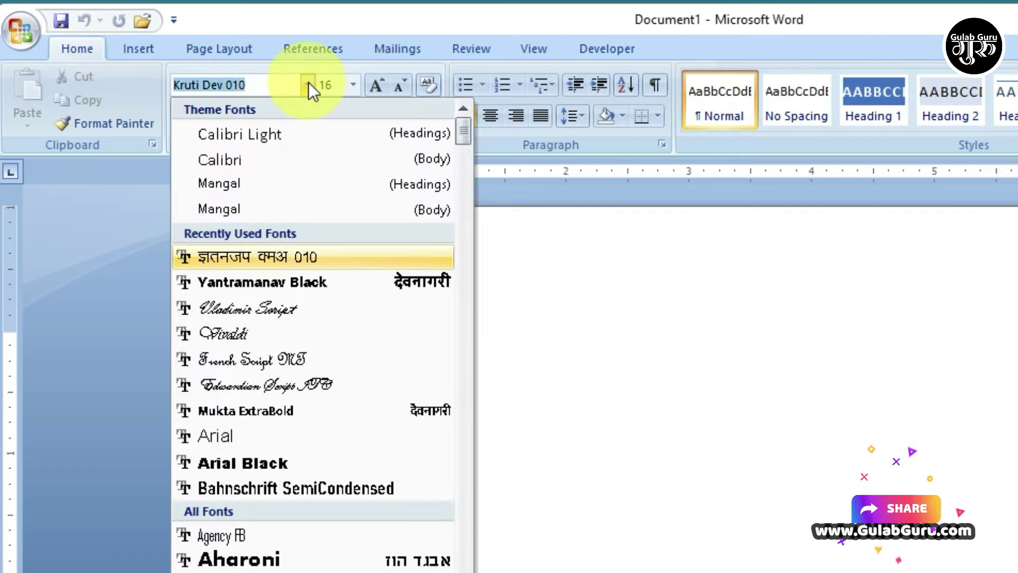
click(270, 161)
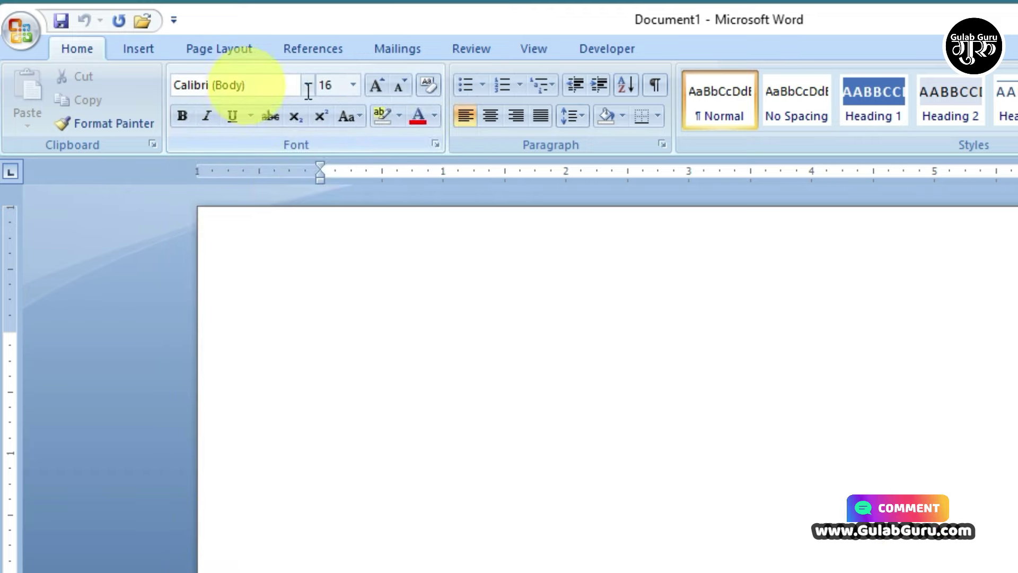
click(353, 83)
click(329, 199)
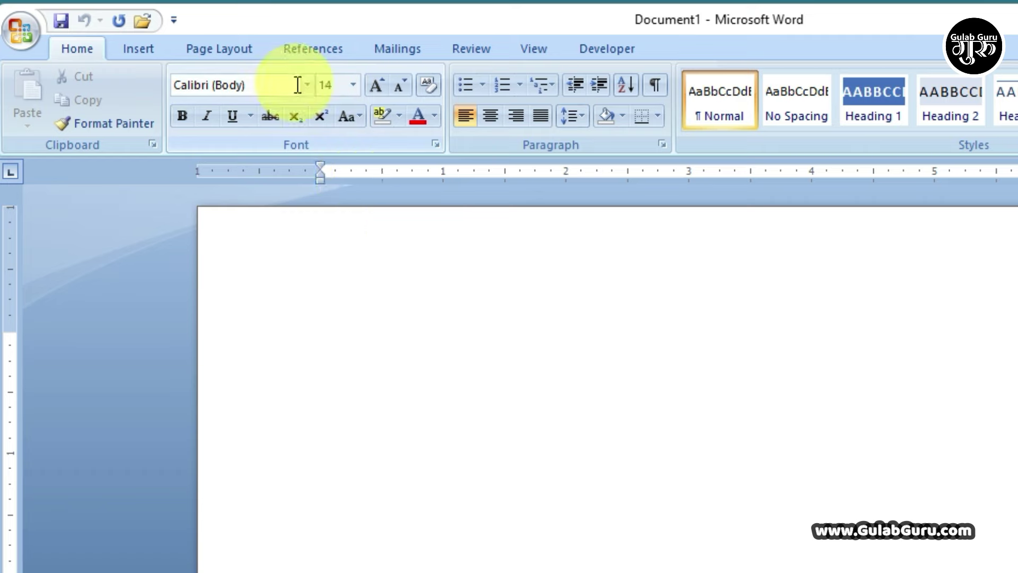
click(599, 51)
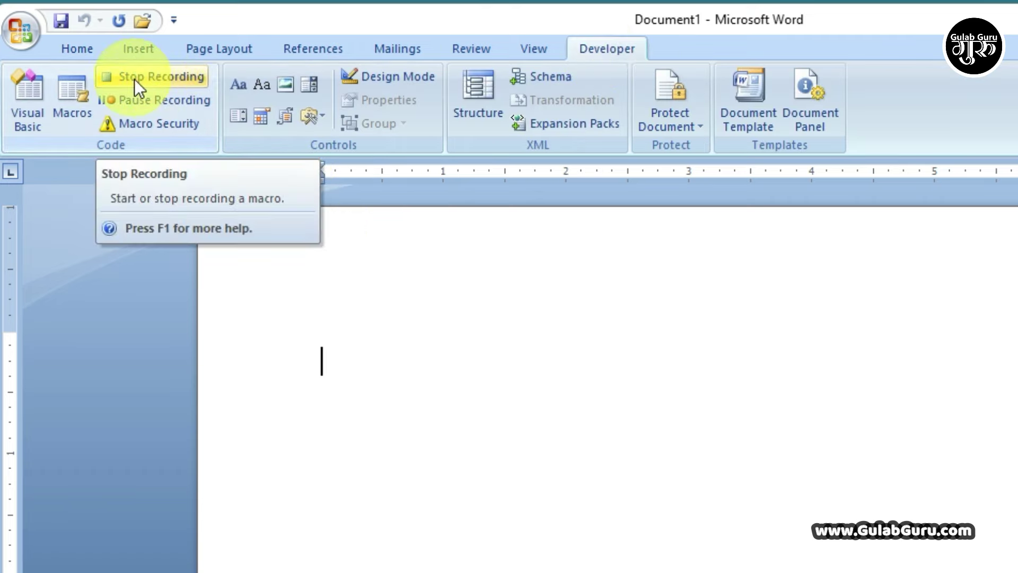
click(157, 81)
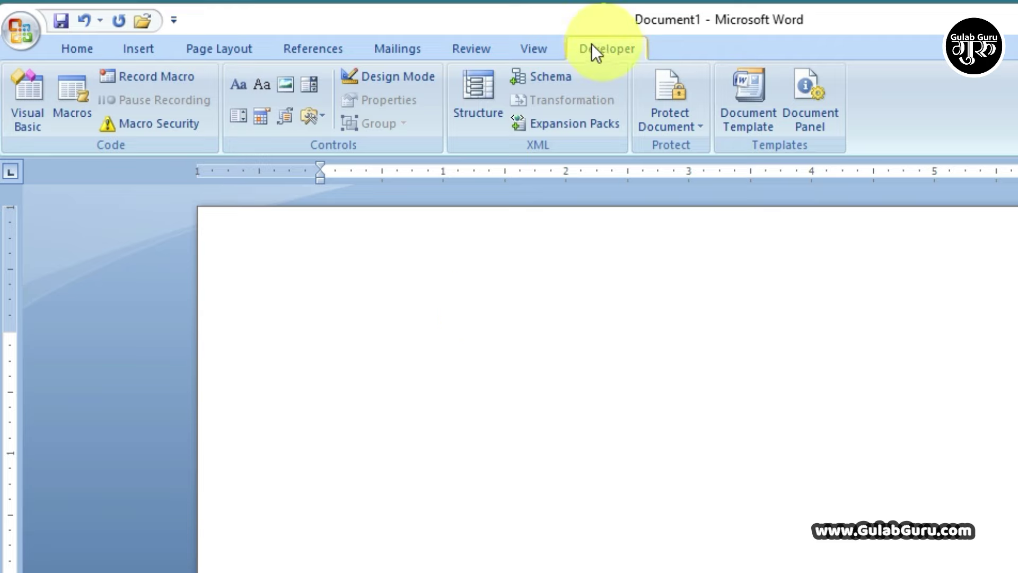
- Start recording Macro2 with the shortcut Ctrl+Num 2 assigned
click(150, 79)
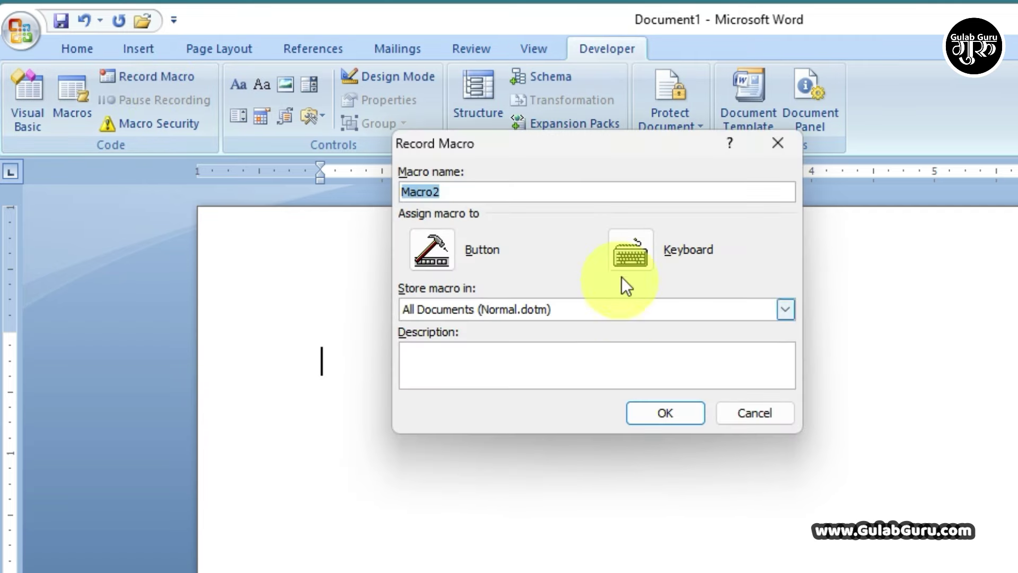
click(627, 256)
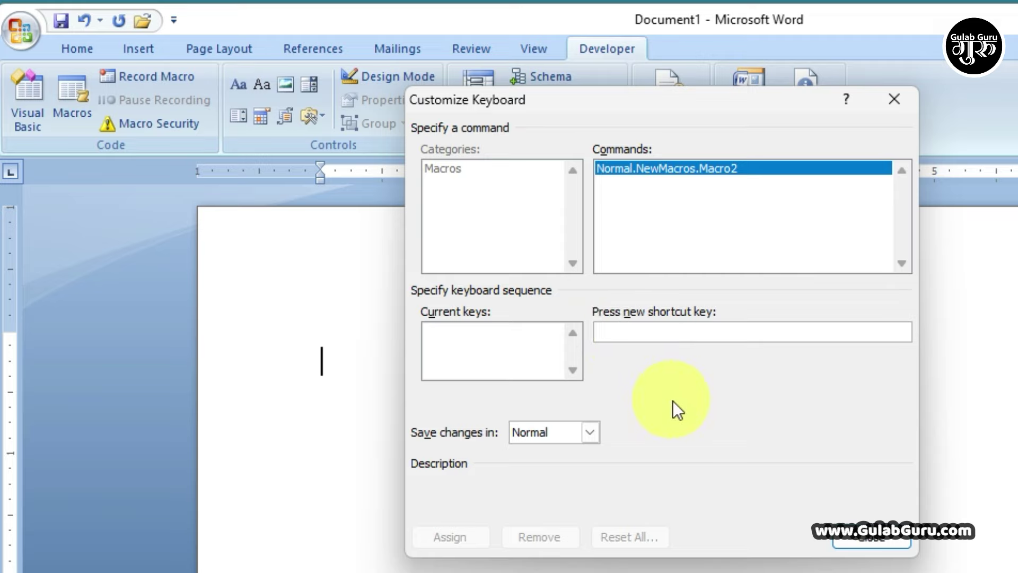
key(ctrl+KP_2)
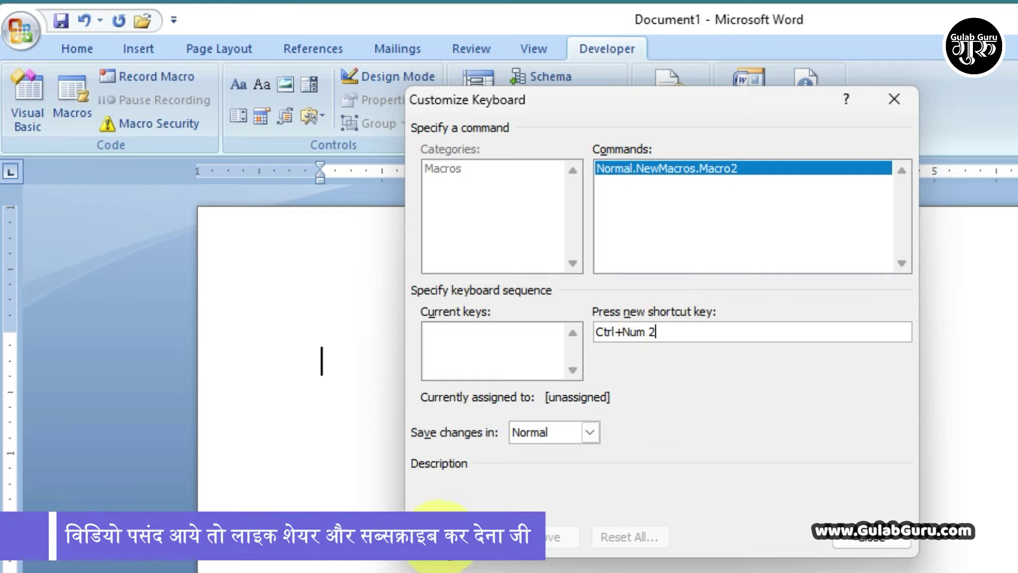
click(450, 537)
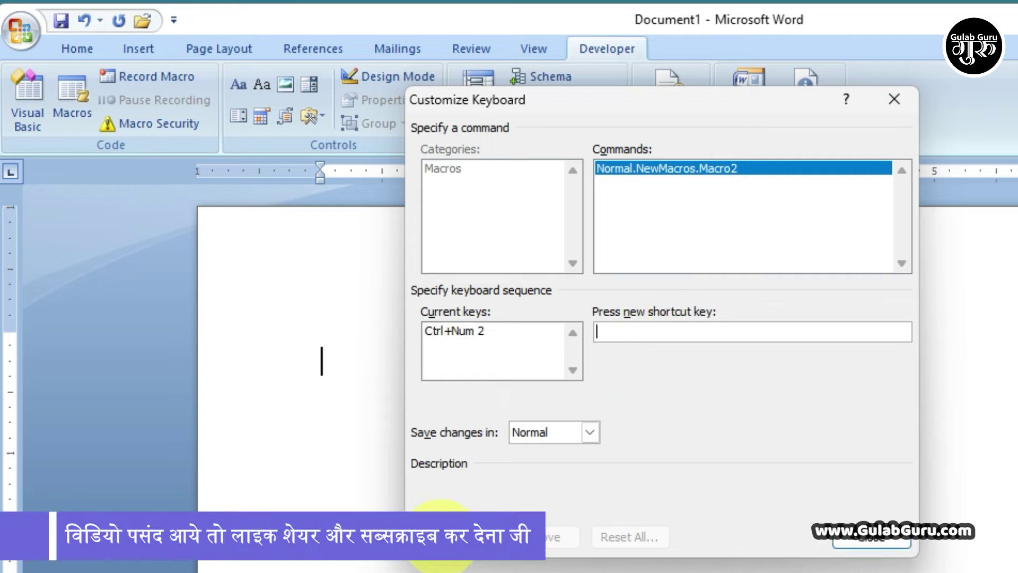
click(855, 536)
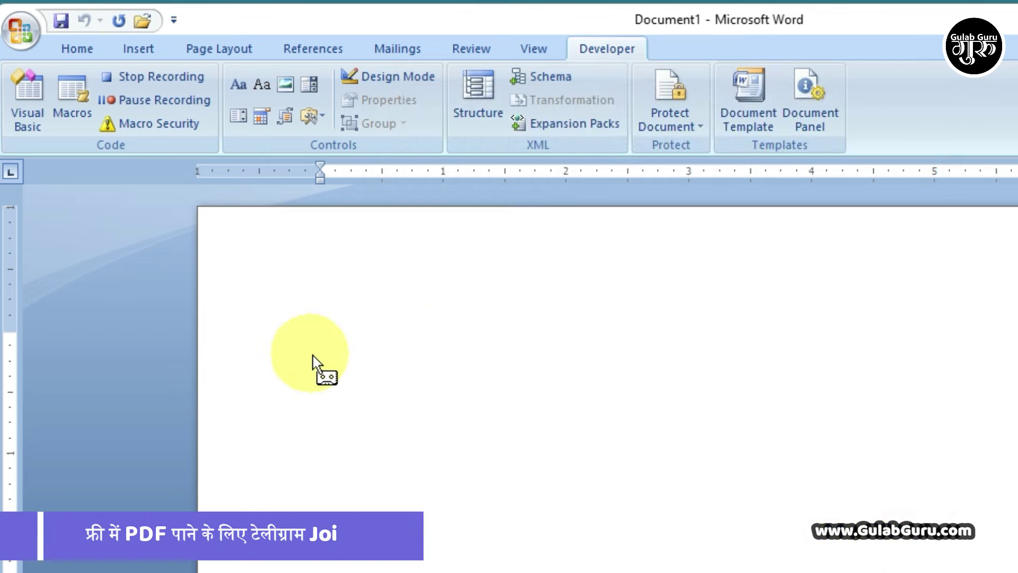
- Record Macro2 switching the font to Kruti Dev 010 at size 16, then stop recording
click(74, 51)
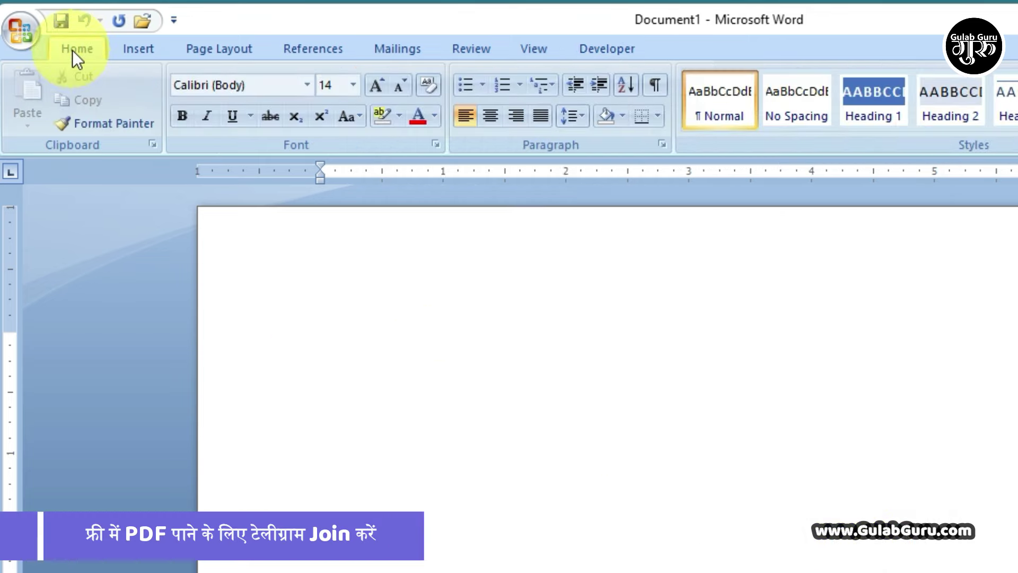
click(307, 86)
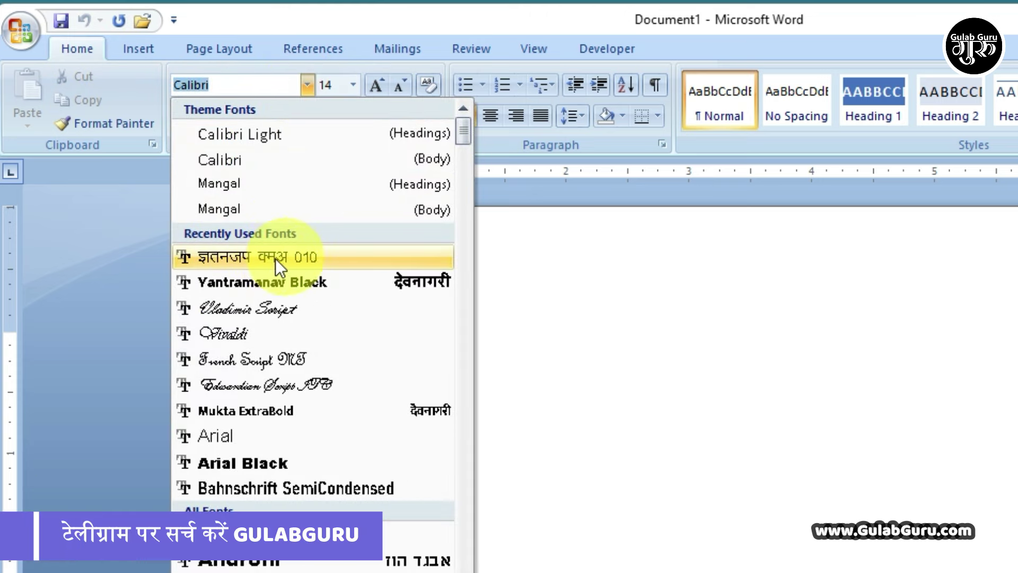
mouse_move(464, 138)
mouse_down()
mouse_move(461, 530)
mouse_move(425, 129)
mouse_up()
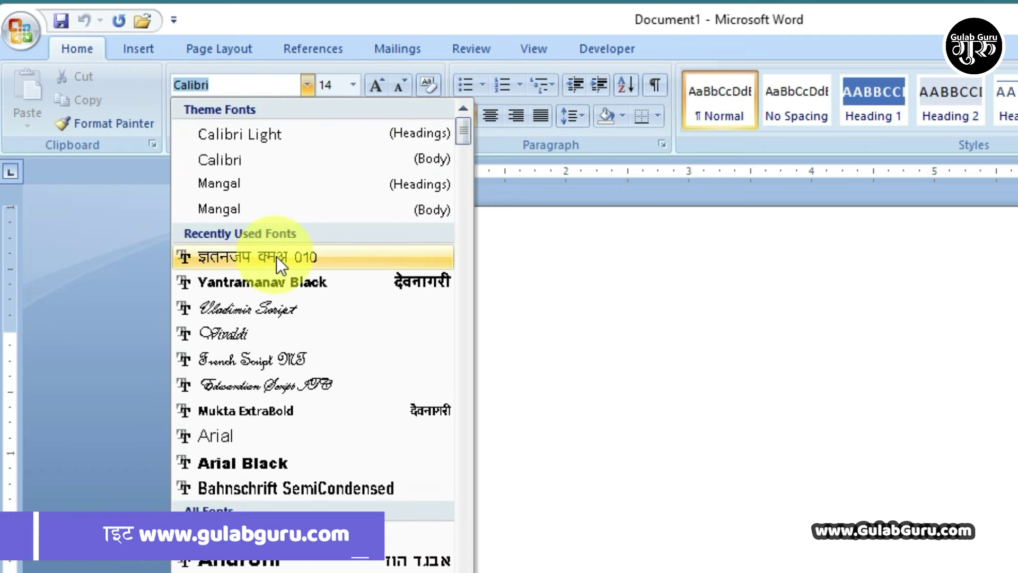
click(275, 256)
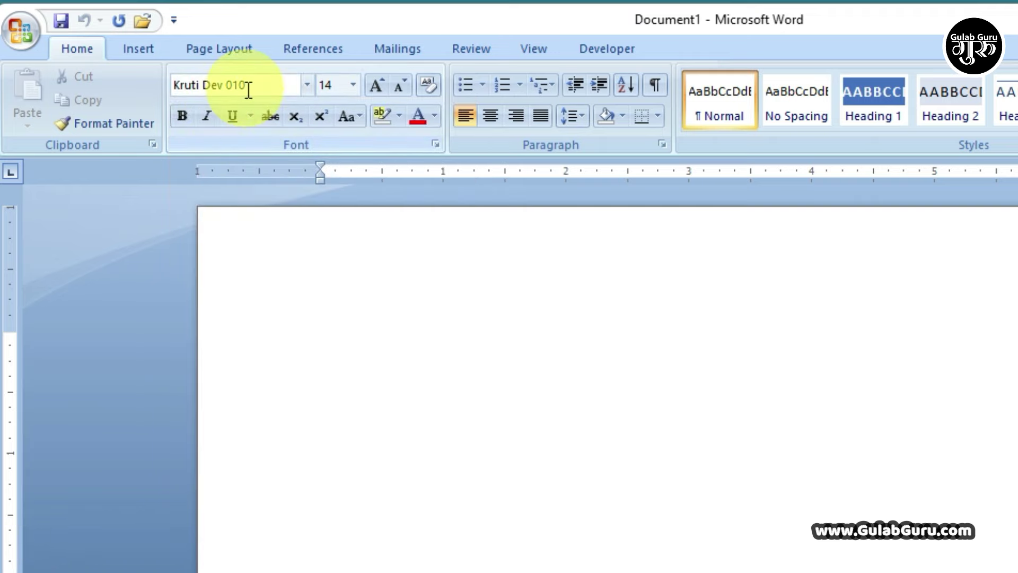
click(353, 85)
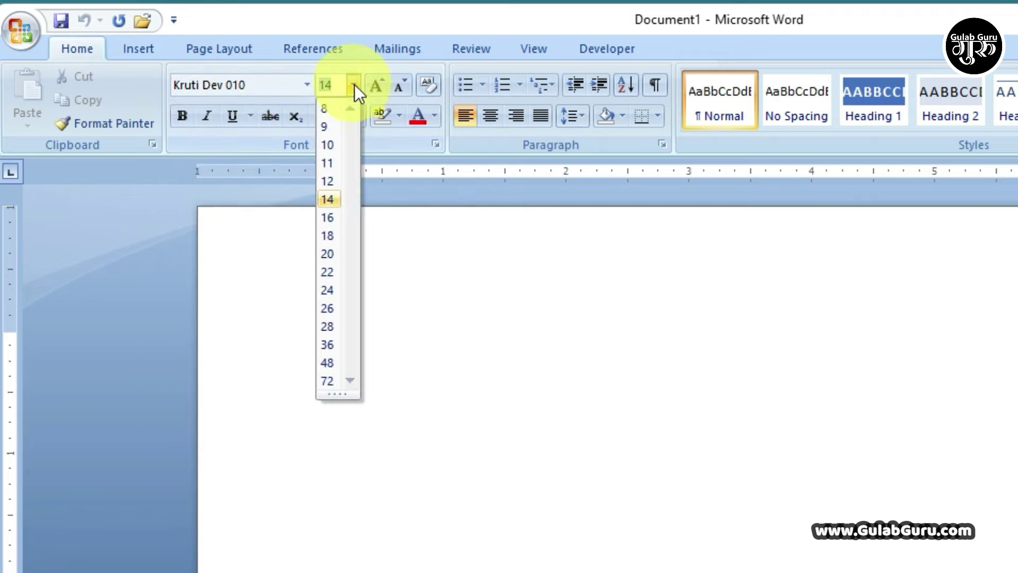
click(327, 218)
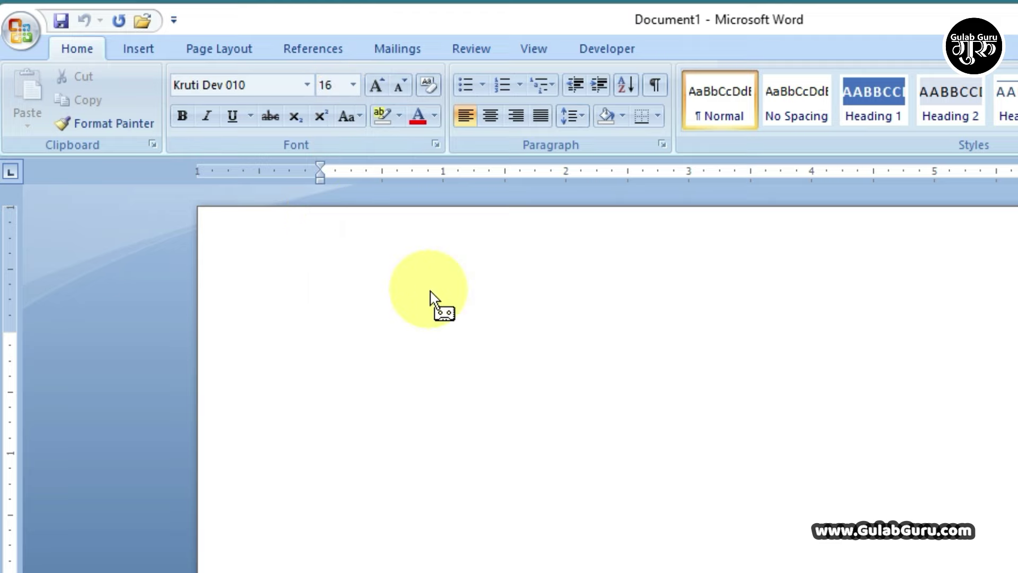
click(606, 48)
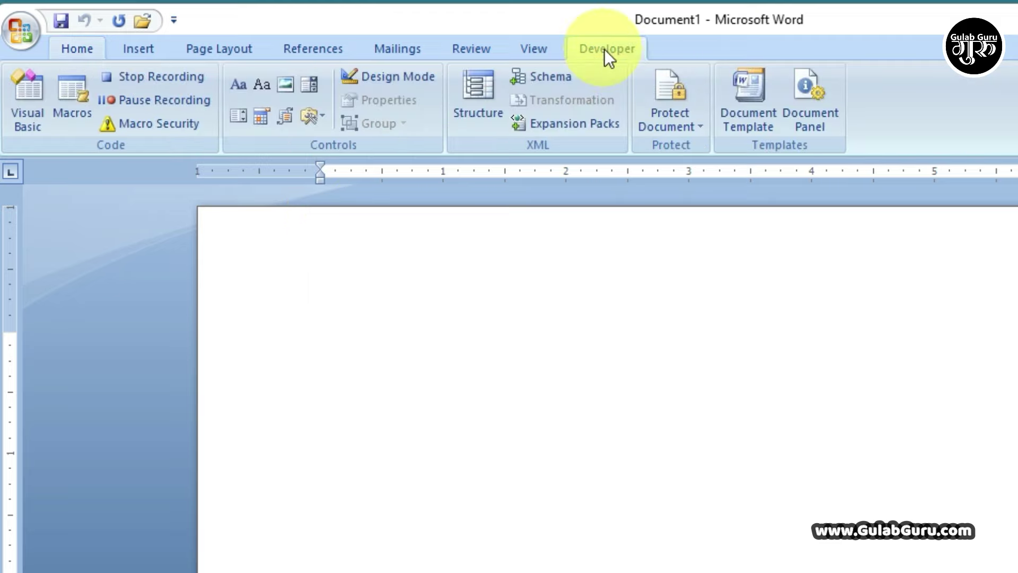
click(152, 77)
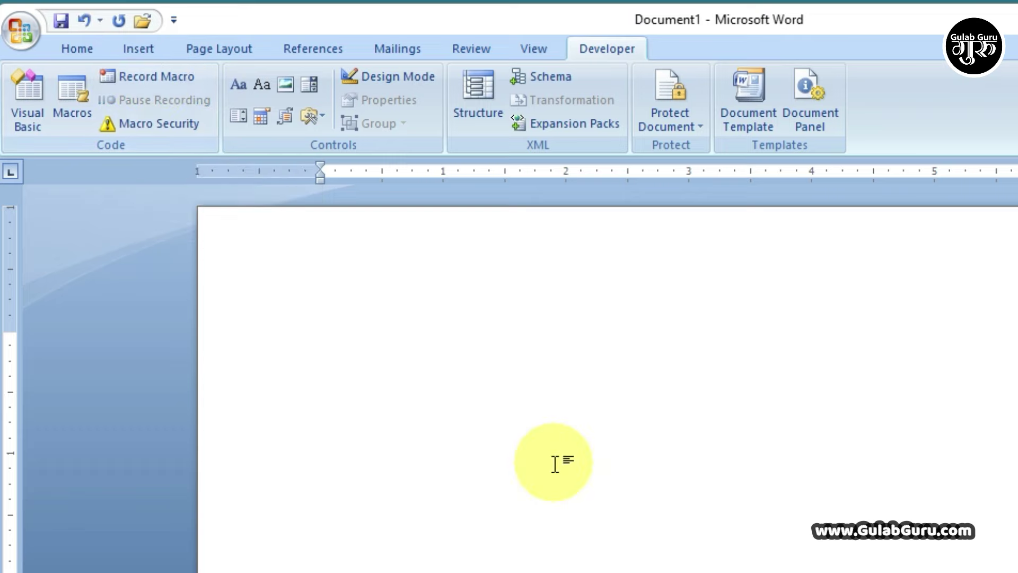
- Return to the Home ribbon and place the insertion point on the blank page
click(77, 49)
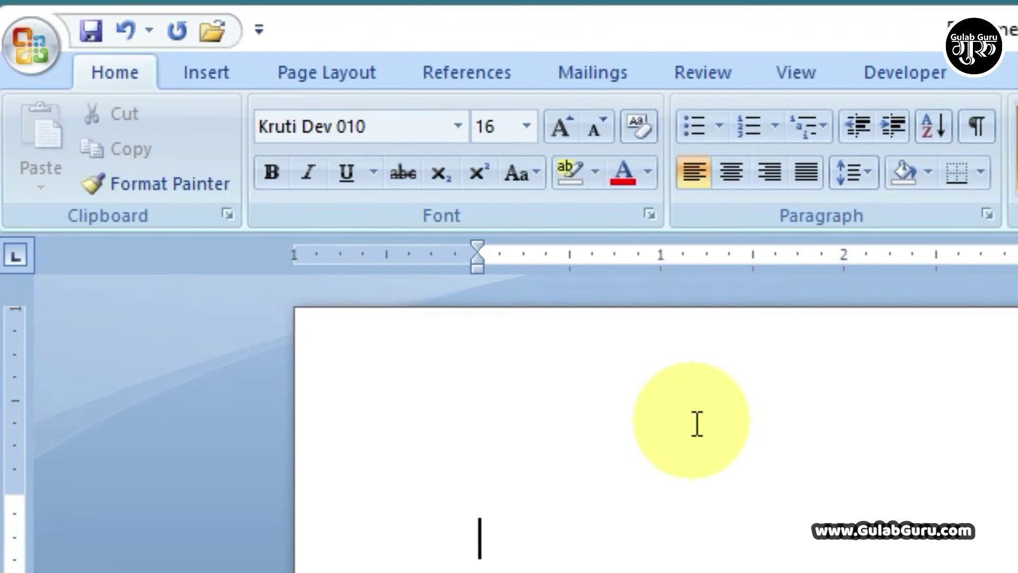
click(697, 424)
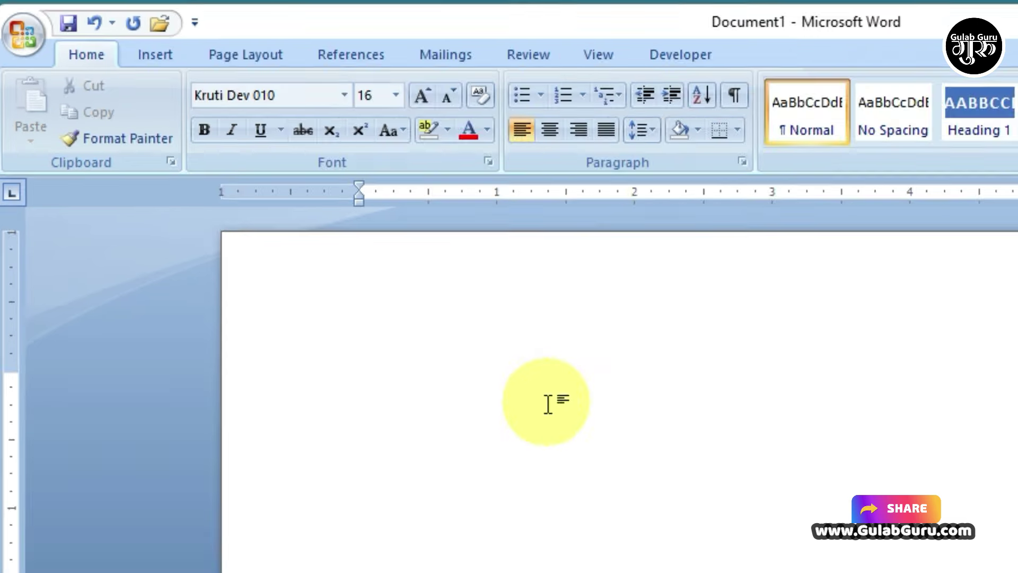
- Type 'स्वागत है आप सभी का' in Kruti Dev, add the English channel name in Calibri, then return to Kruti Dev 010 size 16
text(Lok)
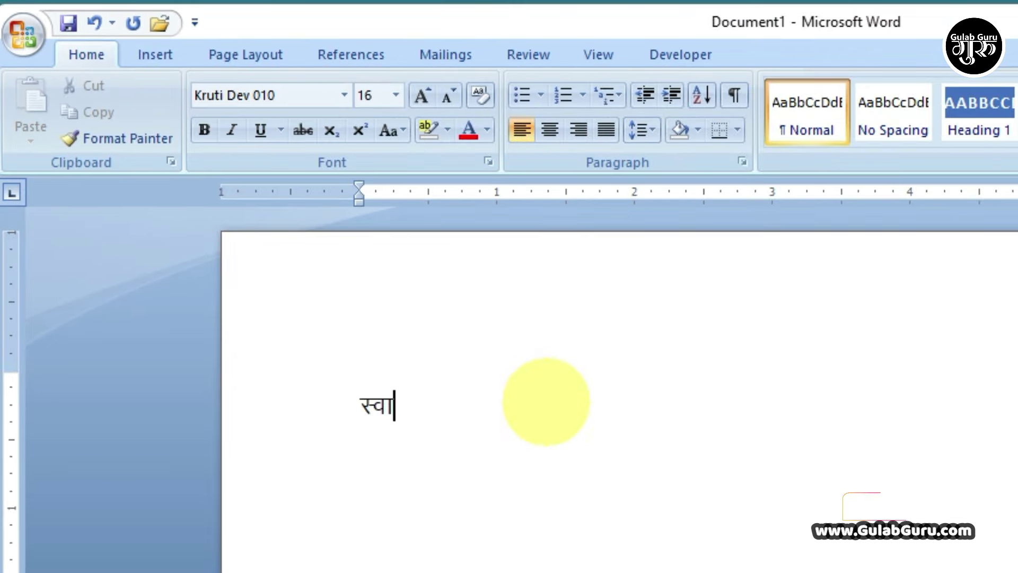
text(xr gS vki lg)
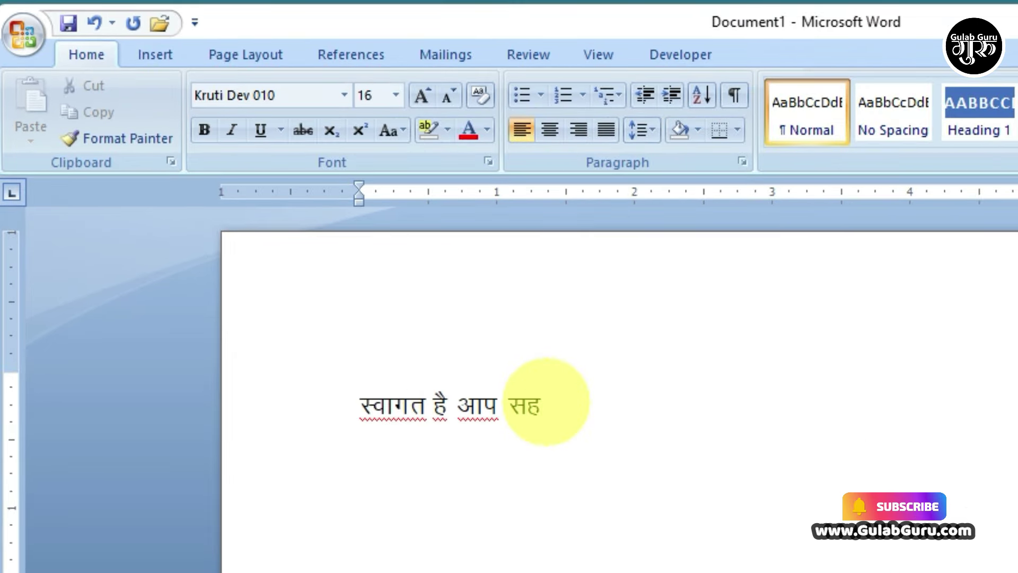
text(kh dk)
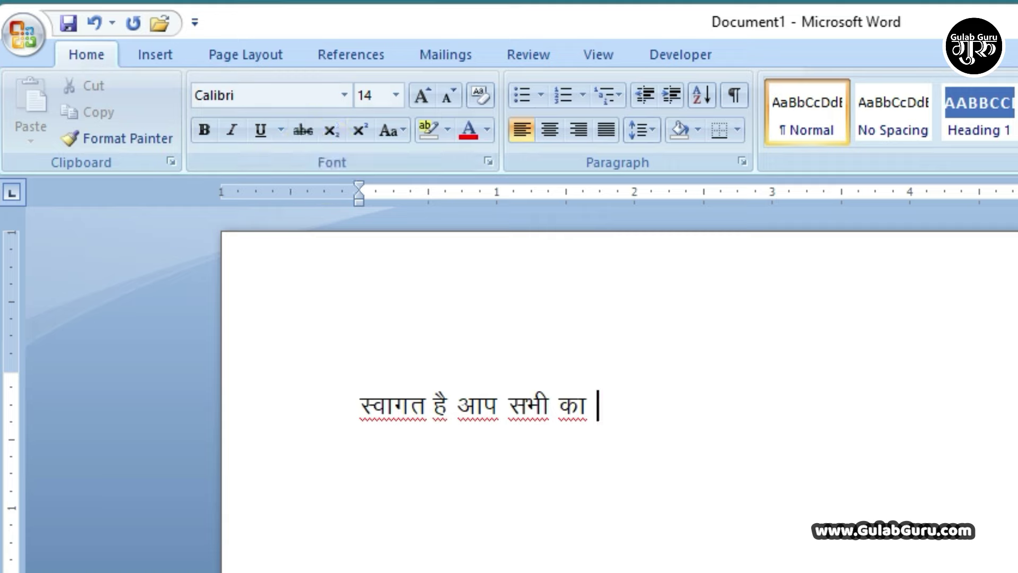
text(G)
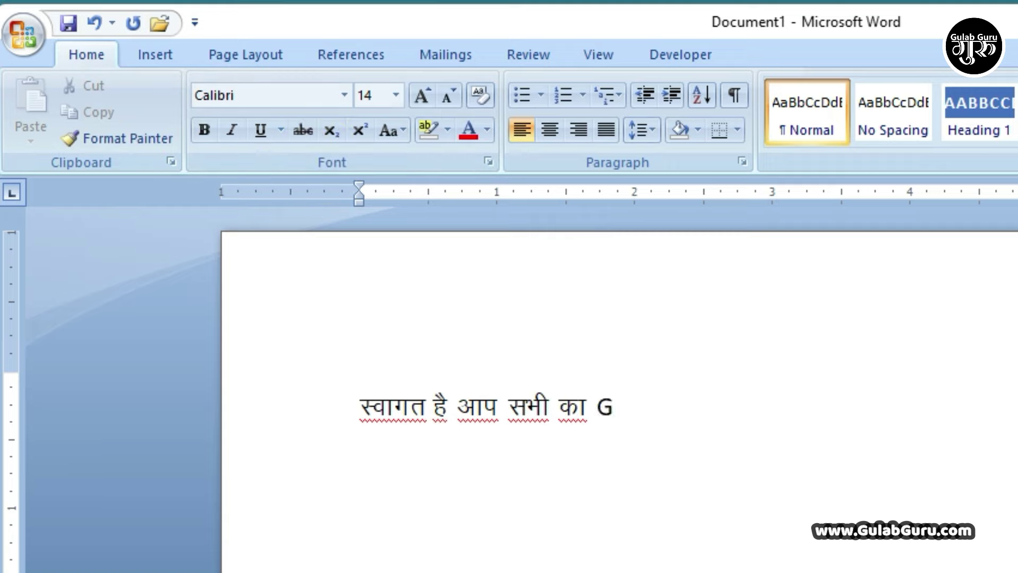
text(ulab Guru Smart Class)
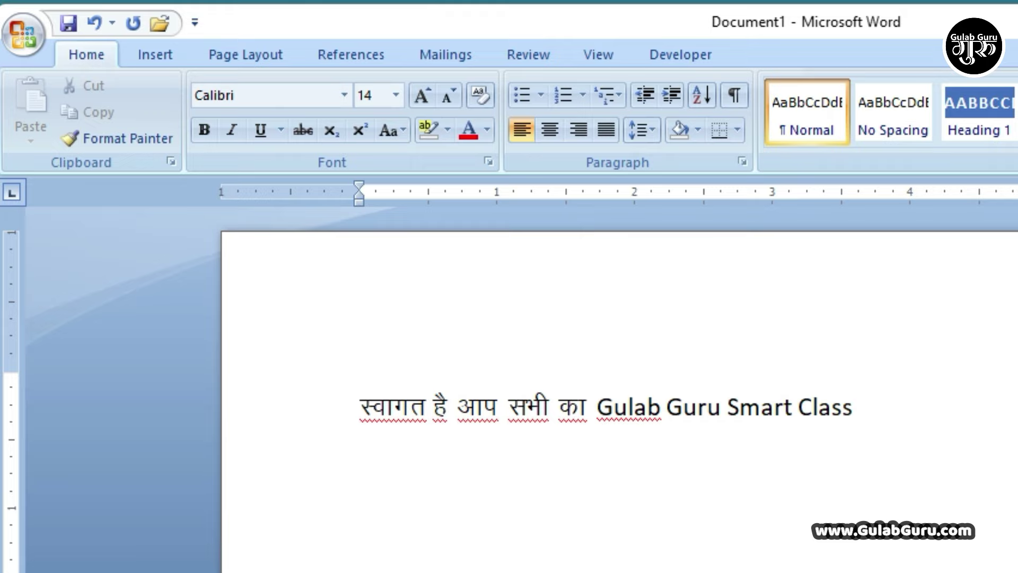
key(Home)
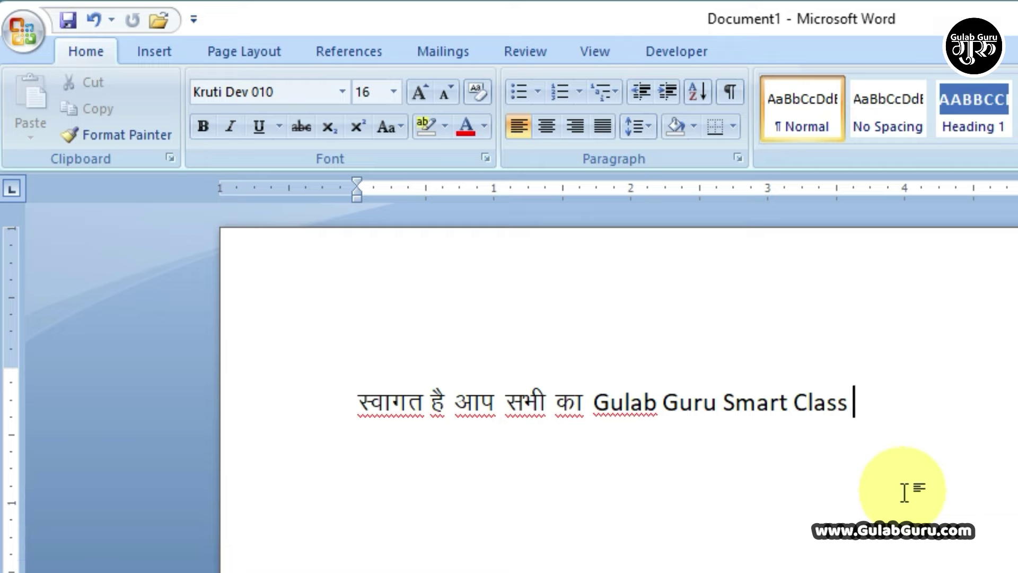
- Delete Macro1 and Macro2 from the Macros list, confirming each deletion, and return to the document
click(692, 48)
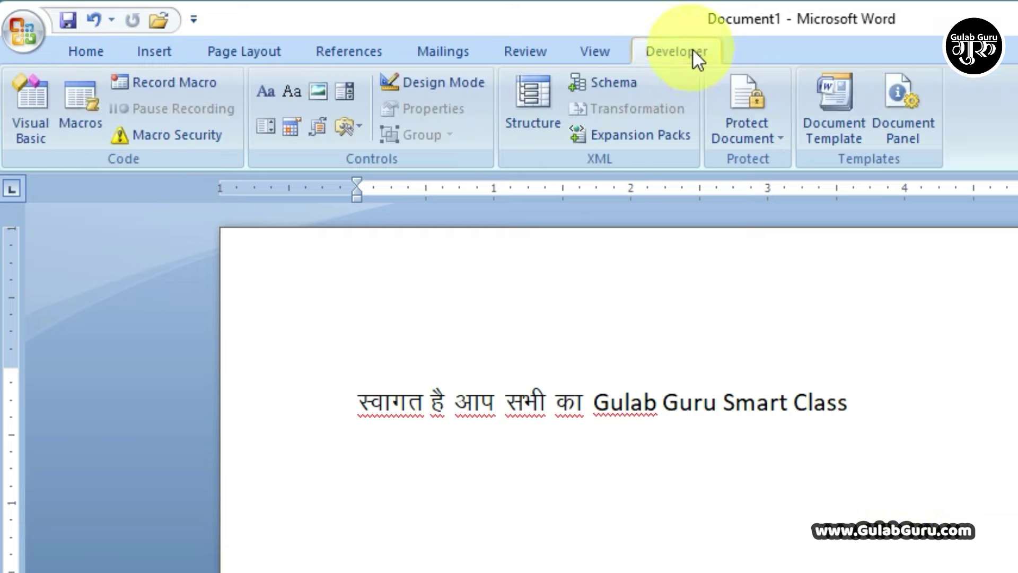
click(80, 104)
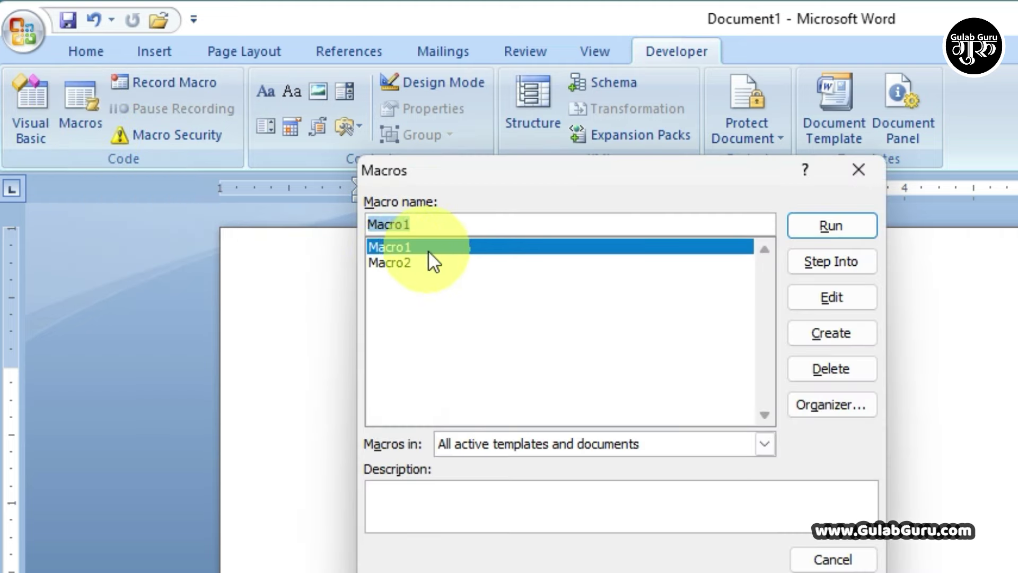
click(836, 369)
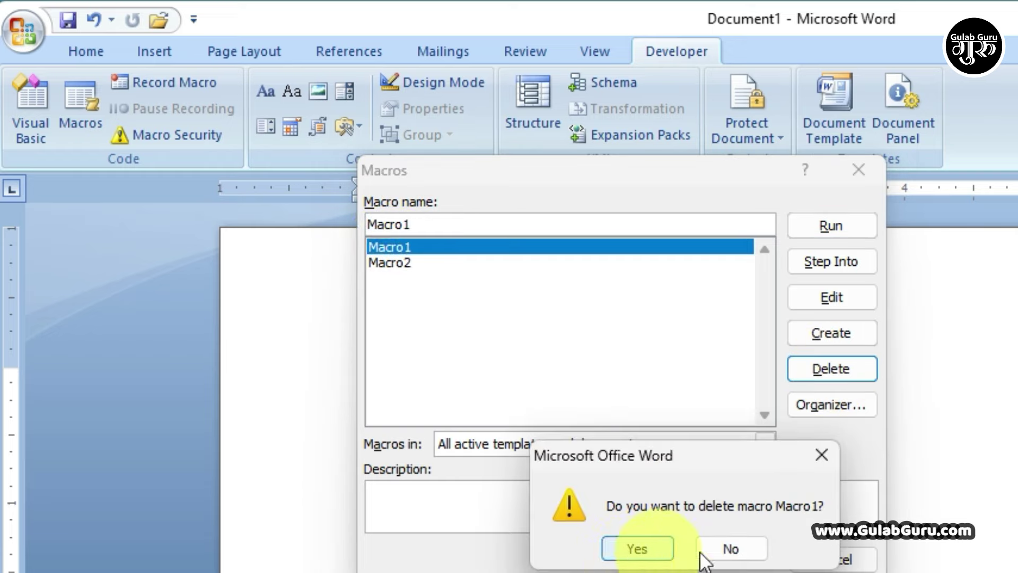
click(637, 548)
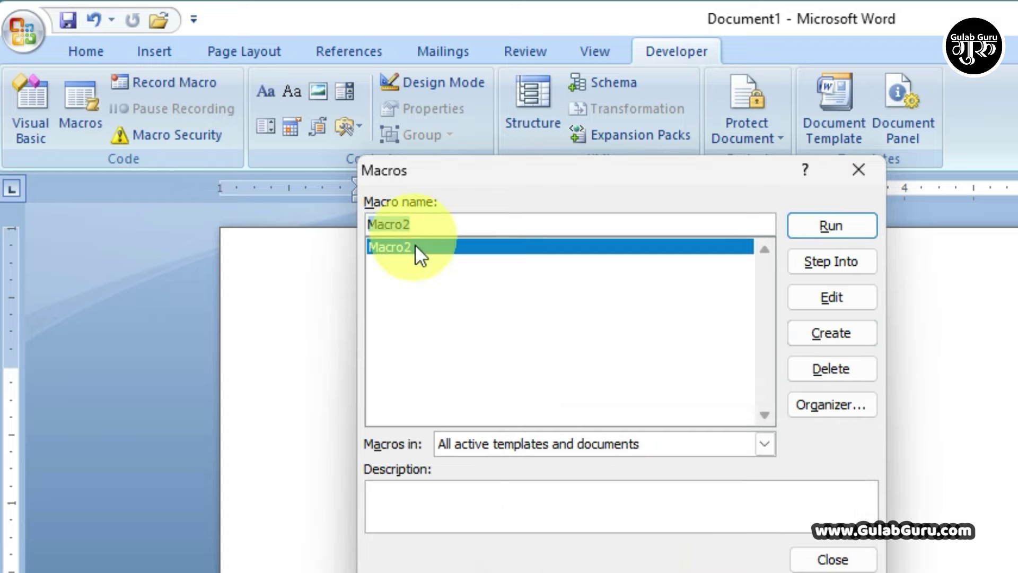
click(829, 369)
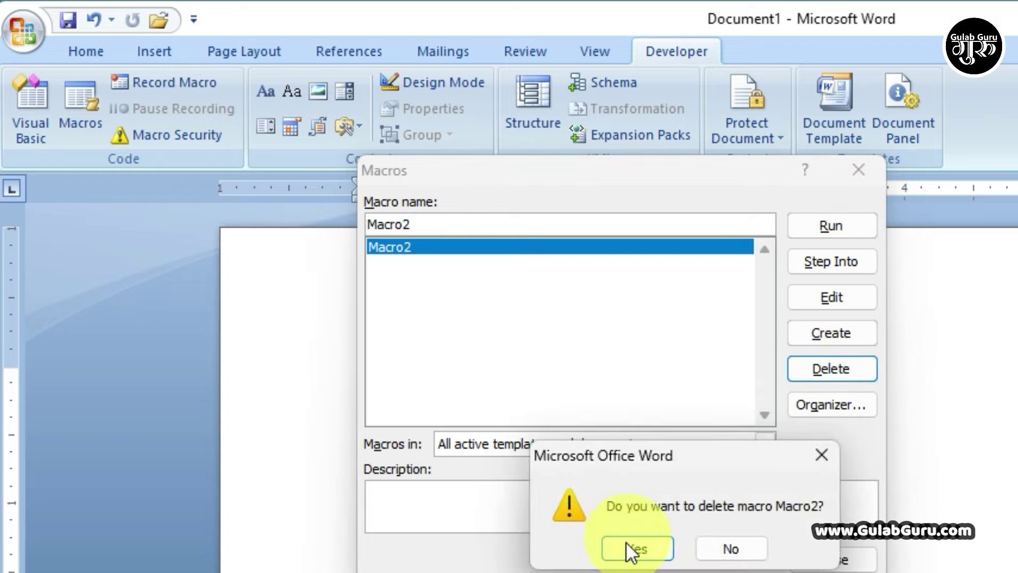
click(631, 546)
click(859, 170)
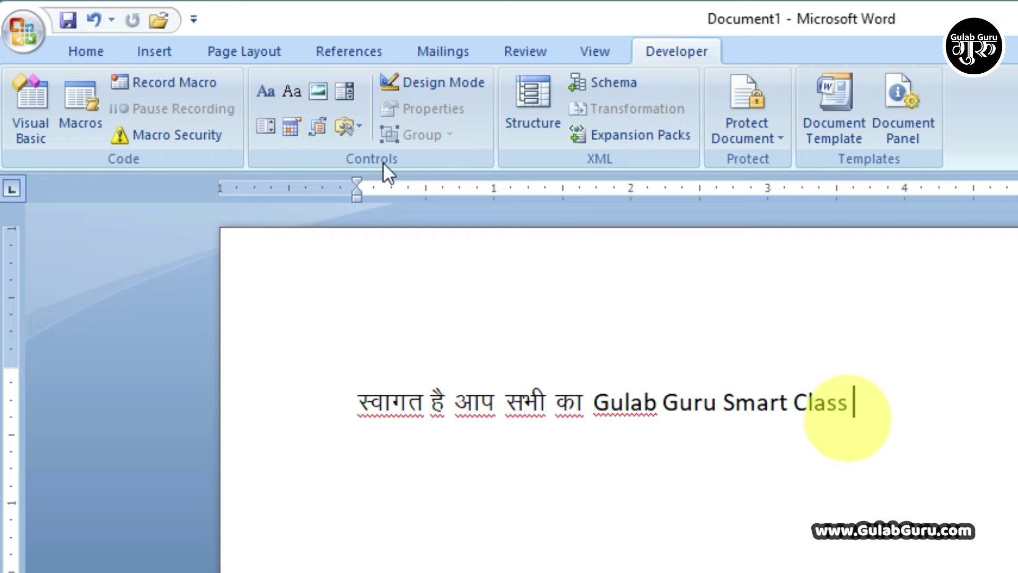
- Switch back to the Home ribbon to show Kruti Dev 010 at size 16
click(85, 51)
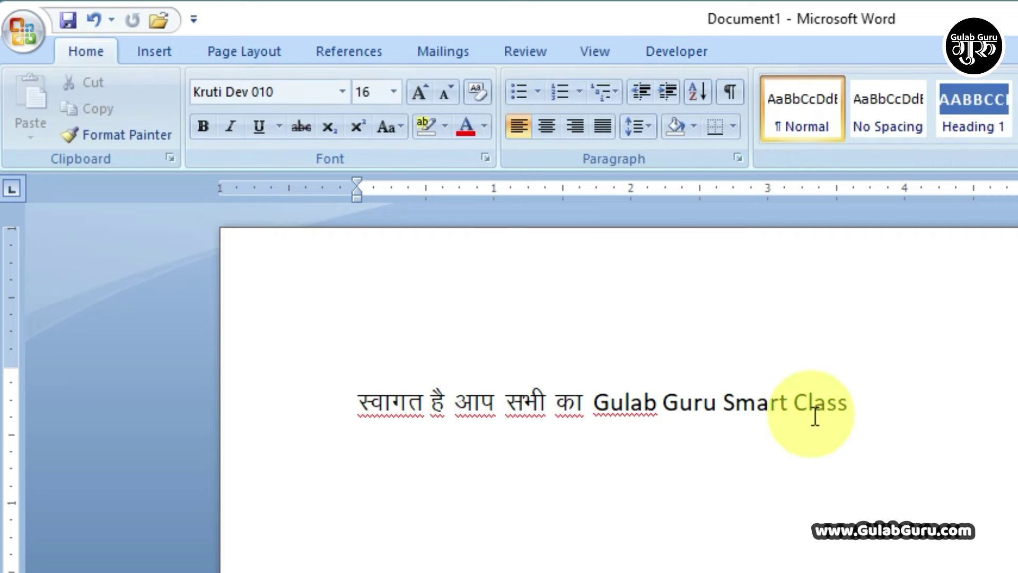